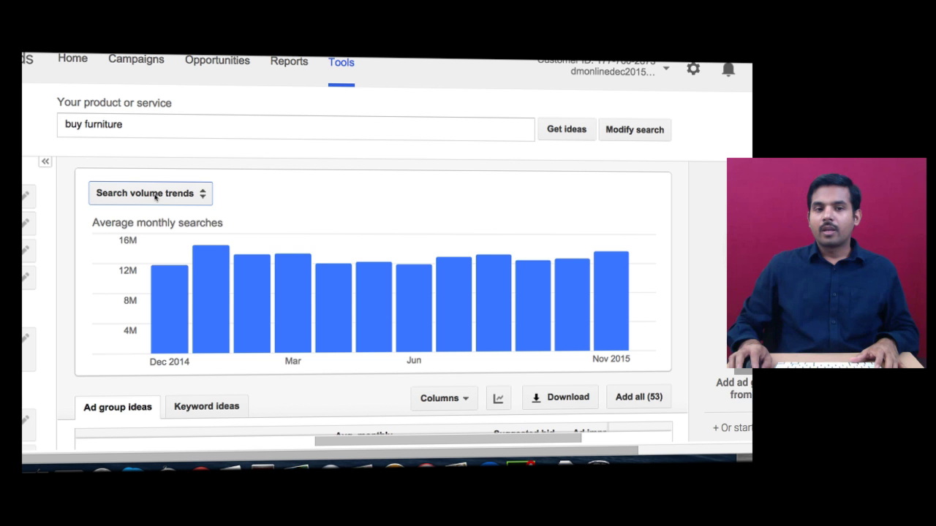
Step: Switch the buy furniture chart to Breakdown by device: 43.0% mobile, 40.5% computers, 16.5% tablets
{"action": "left_click", "coordinate": [152, 194]}
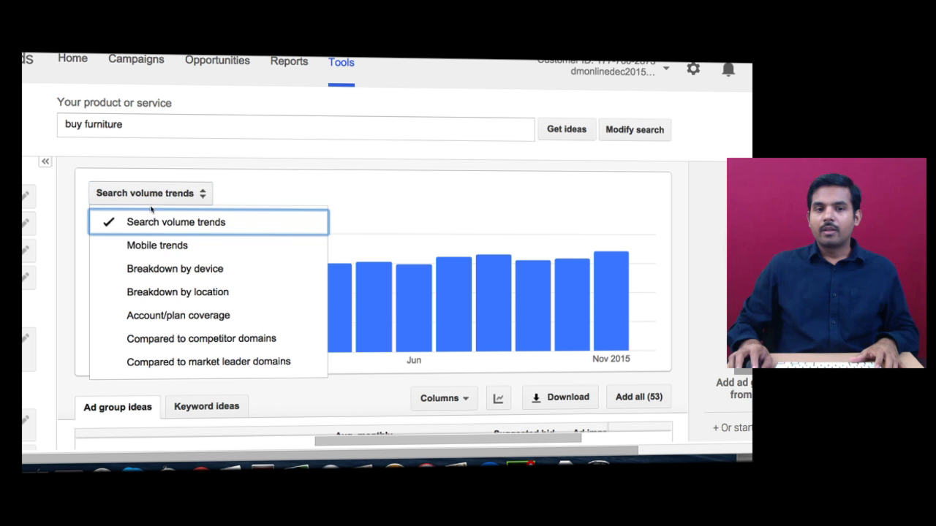
{"action": "left_click", "coordinate": [150, 269]}
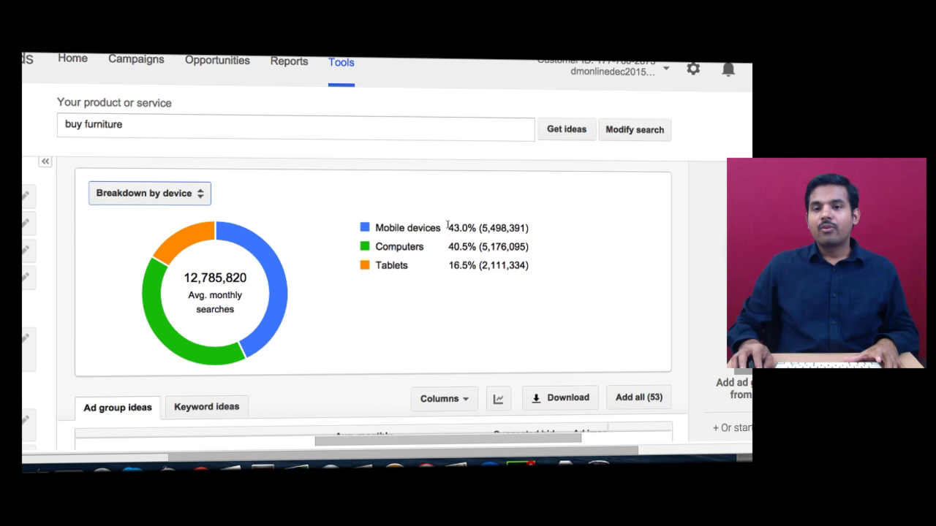
{"action": "left_click_drag", "start_coordinate": [446, 229], "coordinate": [478, 227]}
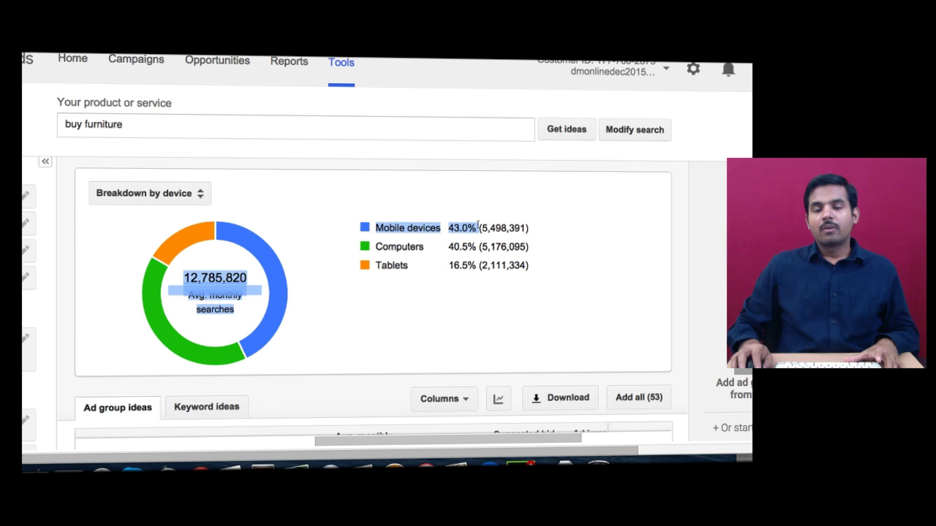
{"action": "left_click", "coordinate": [380, 246]}
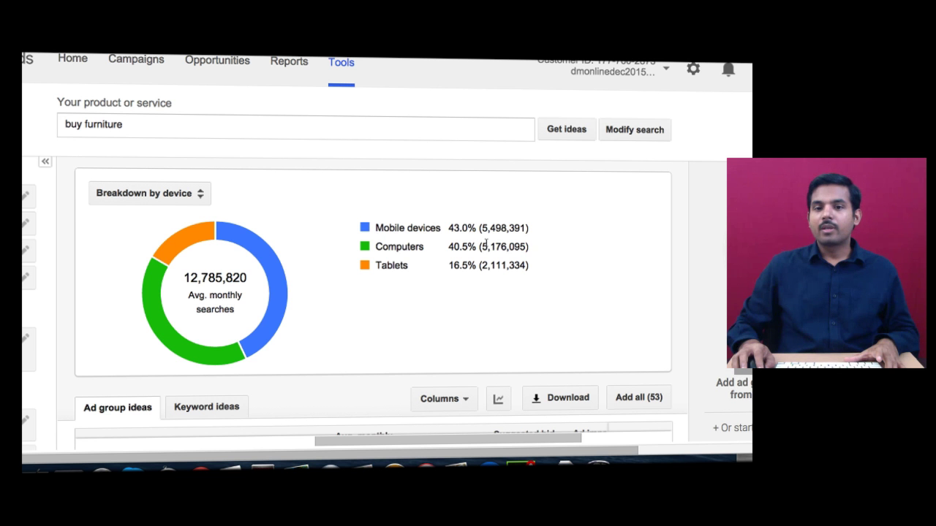
{"action": "double_click", "coordinate": [398, 246]}
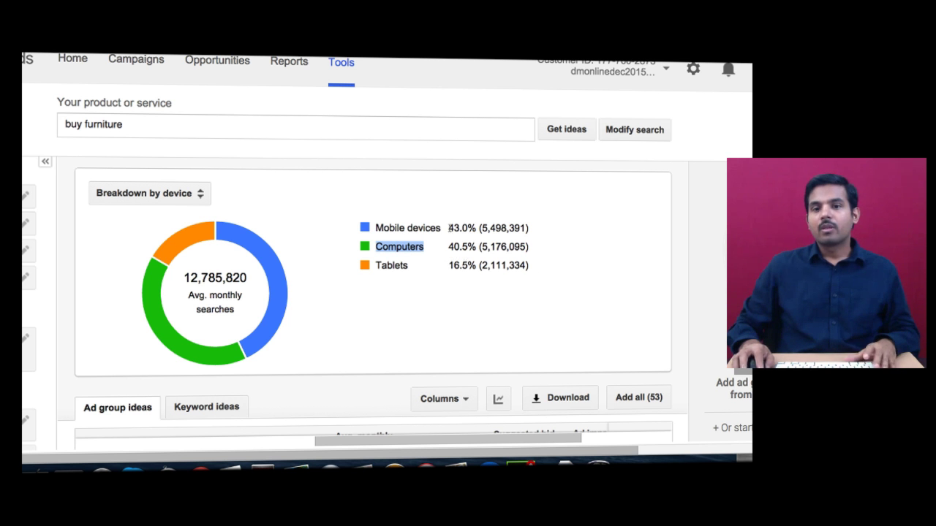
{"action": "left_click_drag", "start_coordinate": [376, 221], "coordinate": [534, 264]}
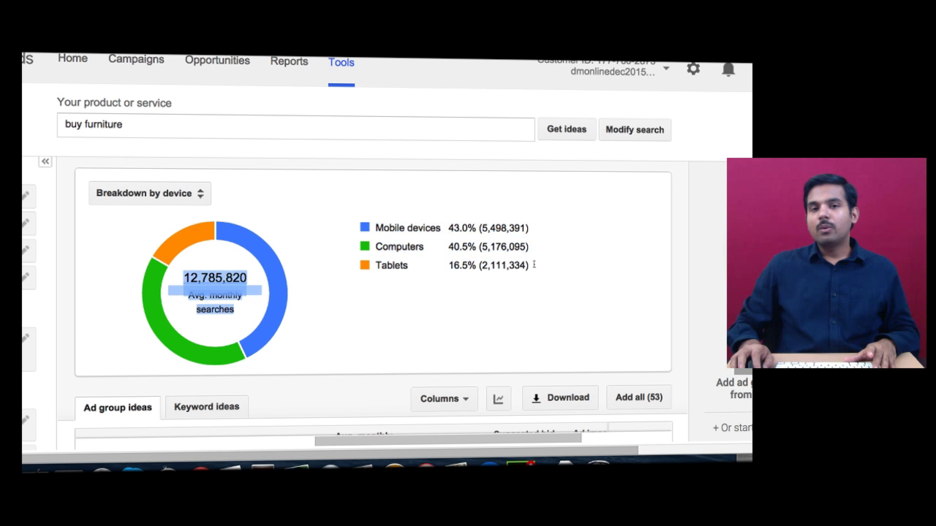
{"action": "left_click", "coordinate": [534, 265]}
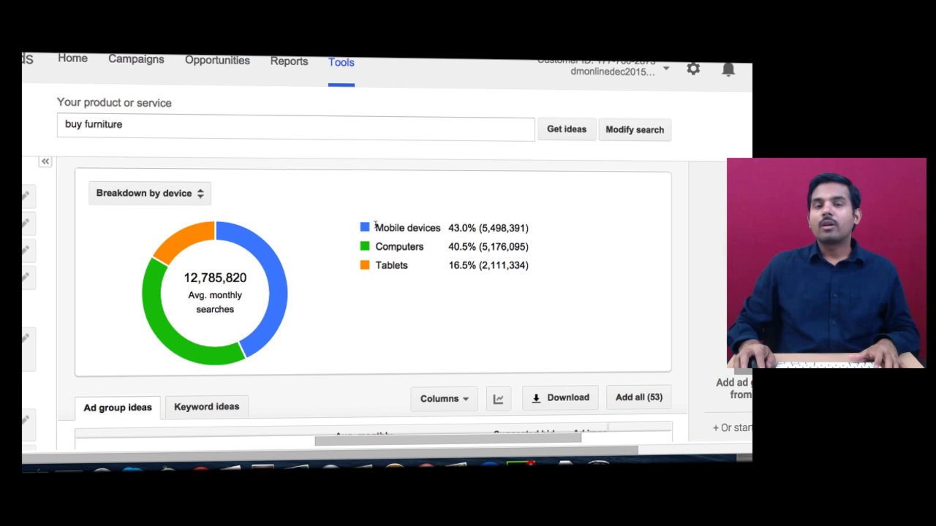
{"action": "left_click_drag", "start_coordinate": [377, 223], "coordinate": [439, 227]}
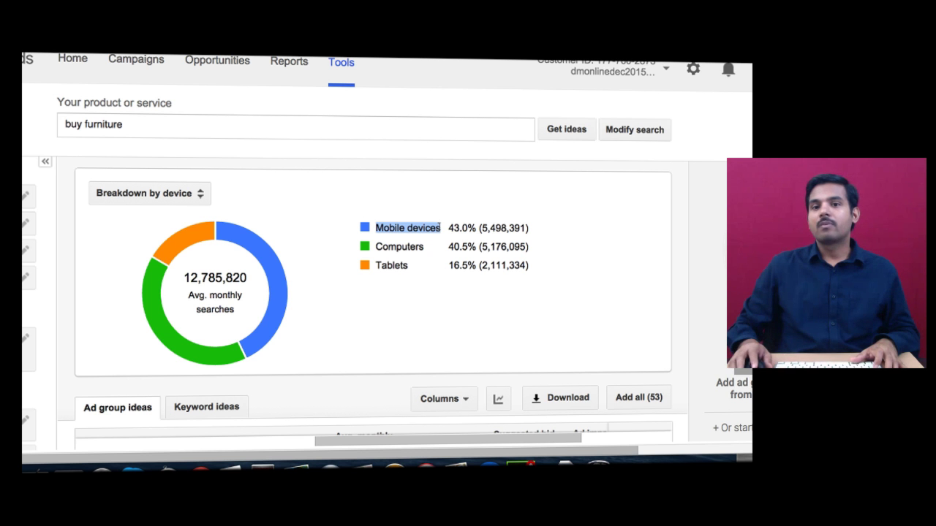
{"action": "left_click", "coordinate": [443, 251]}
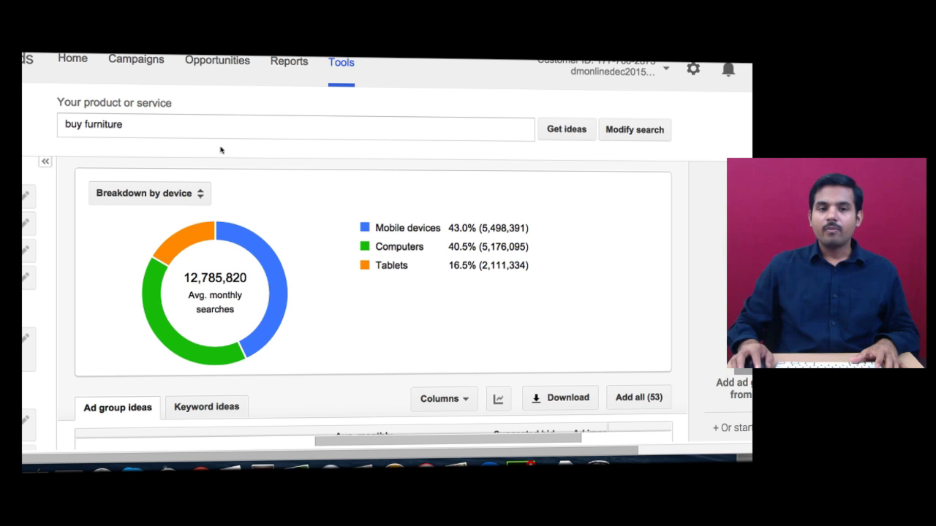
Step: Switch the chart to Breakdown by location, with United States leading at 50.8%
{"action": "left_click", "coordinate": [116, 193]}
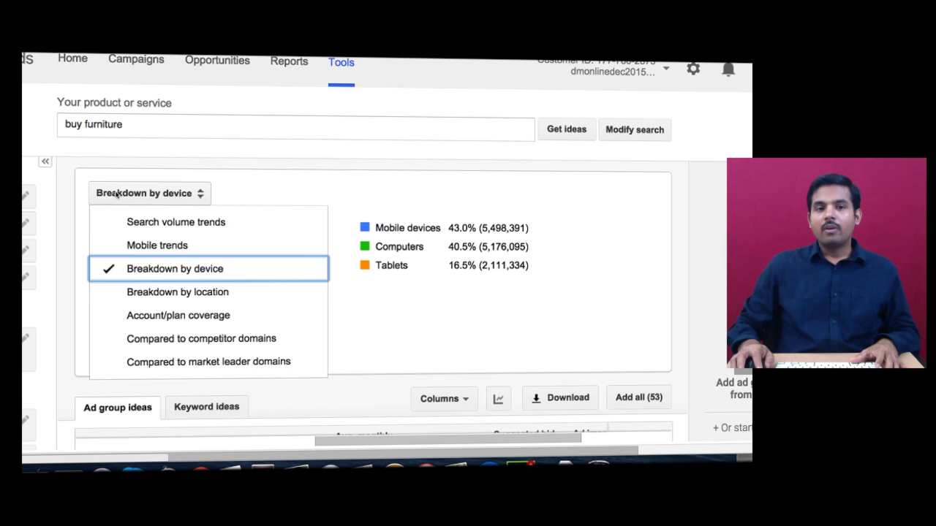
{"action": "left_click", "coordinate": [145, 293]}
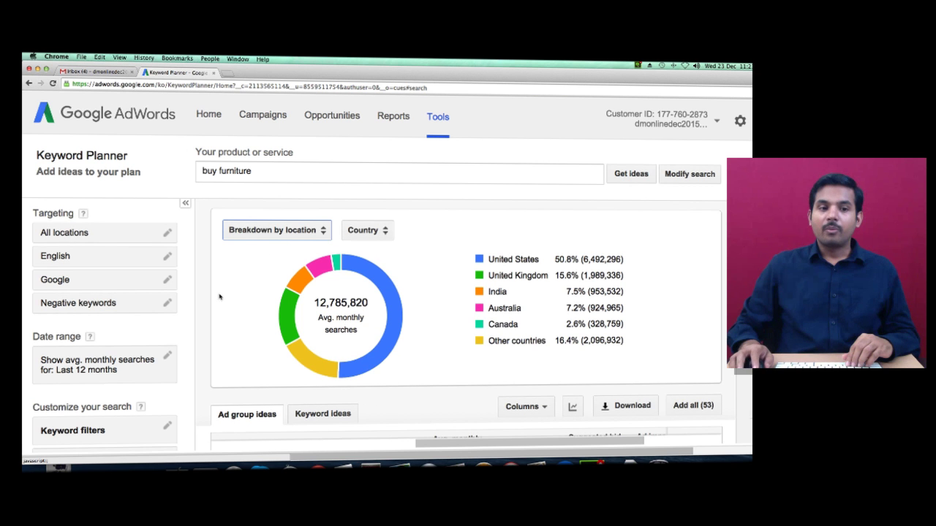
Step: Set location targeting to India only, so the breakdown lists Indian states
{"action": "left_click", "coordinate": [79, 239]}
{"action": "type", "text": "india"}
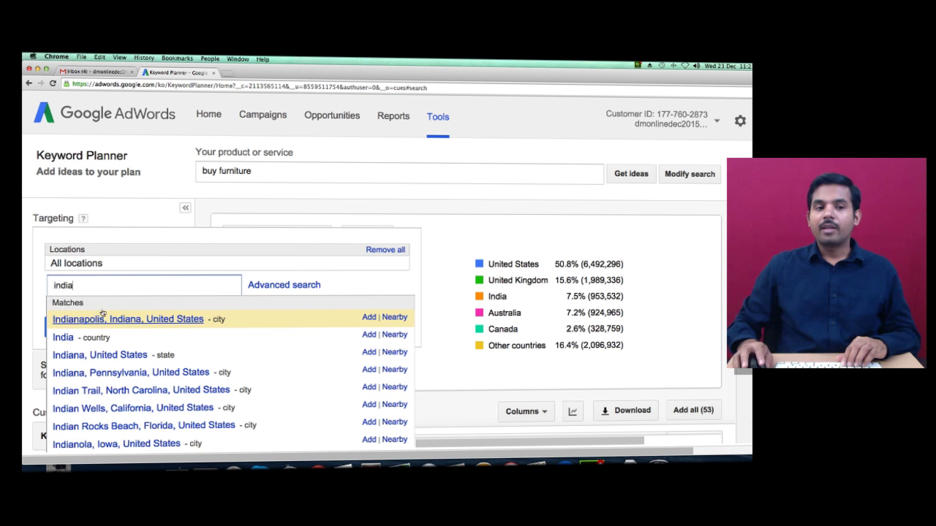
{"action": "left_click", "coordinate": [370, 334]}
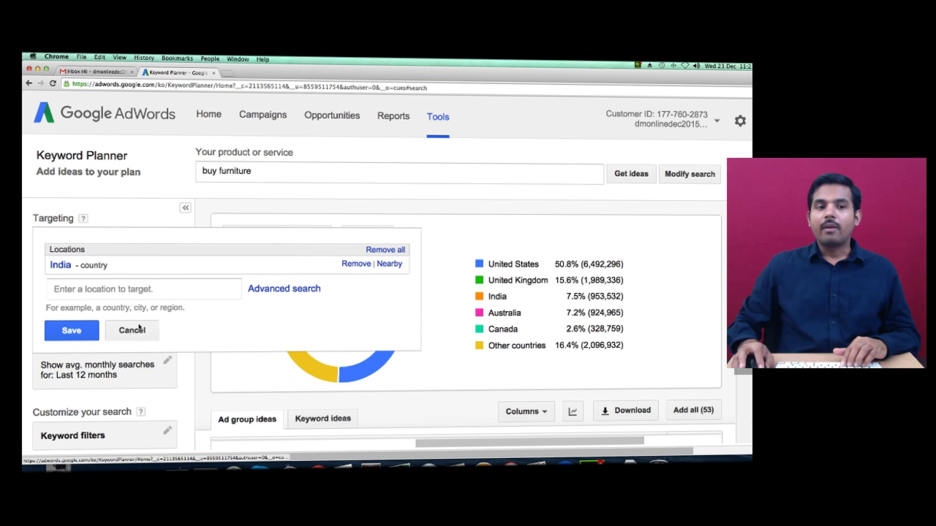
{"action": "left_click", "coordinate": [64, 330]}
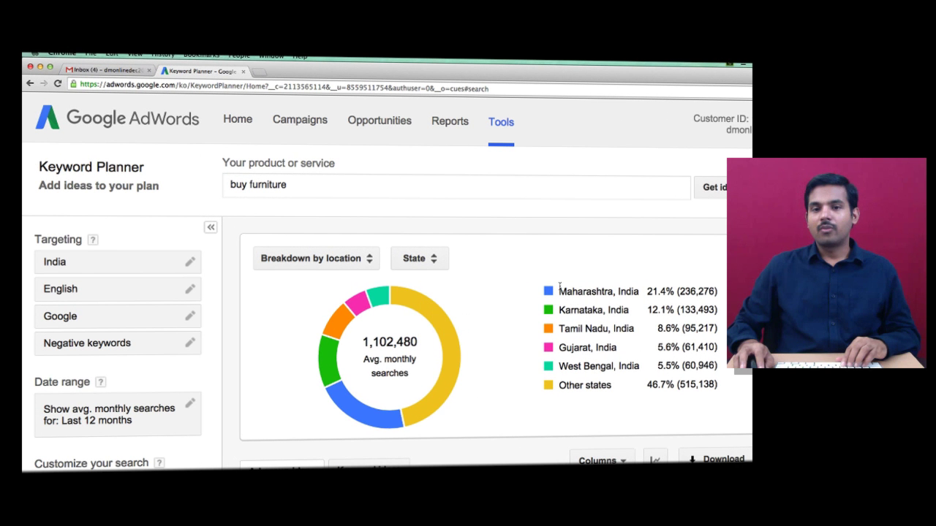
Step: Change the India location breakdown from State to City, led by New Delhi at 13.5%
{"action": "left_click", "coordinate": [416, 257]}
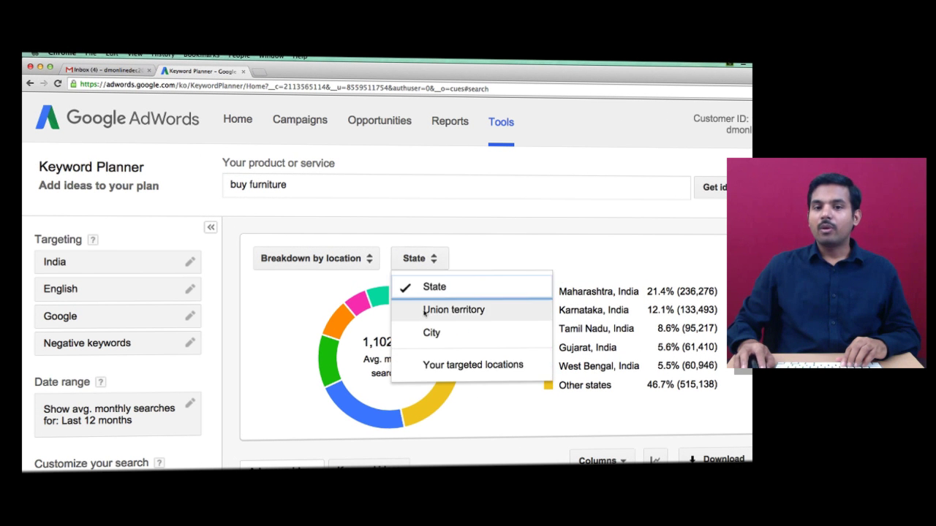
{"action": "left_click", "coordinate": [431, 333]}
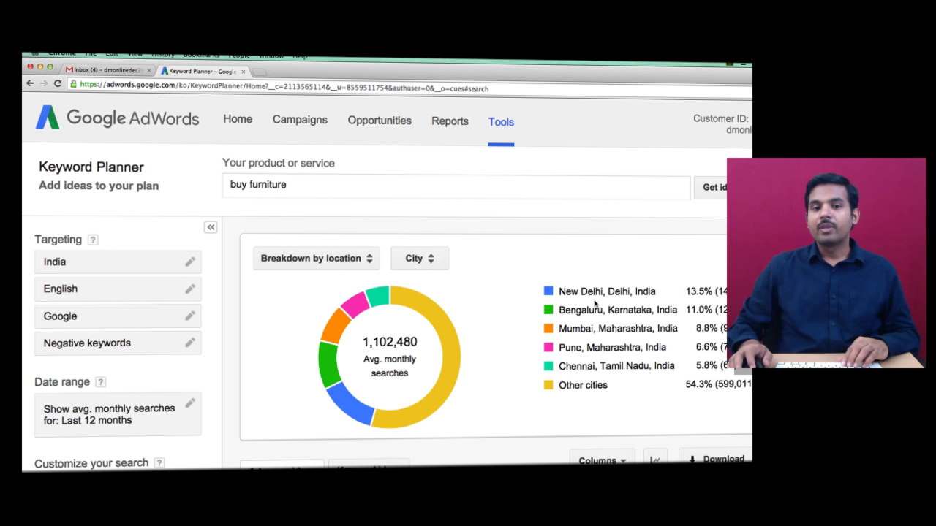
{"action": "scroll", "coordinate": [594, 304], "scroll_direction": "down", "scroll_amount": 2}
{"action": "scroll", "coordinate": [594, 304], "scroll_direction": "down", "scroll_amount": 3}
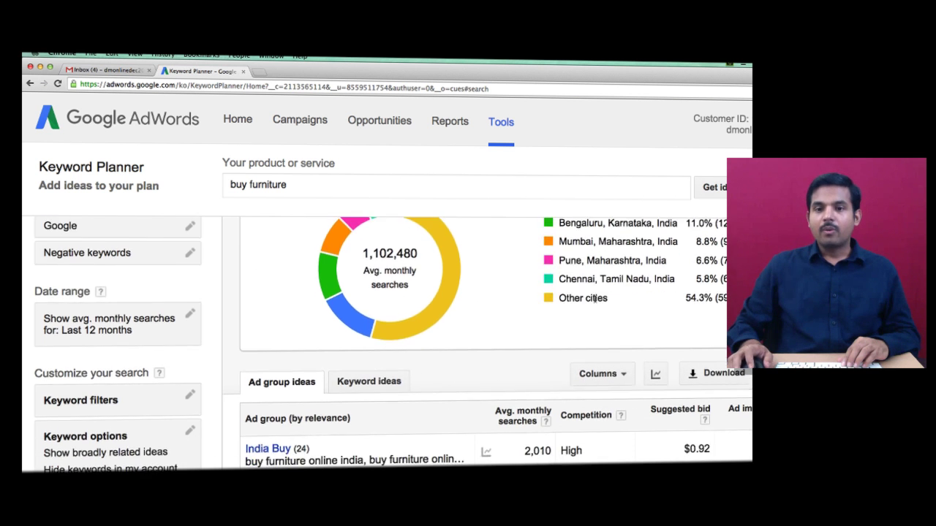
Step: Review the India Buy ad group name and its keyword list in the Ad group ideas table
{"action": "scroll", "coordinate": [591, 302], "scroll_direction": "down", "scroll_amount": 1}
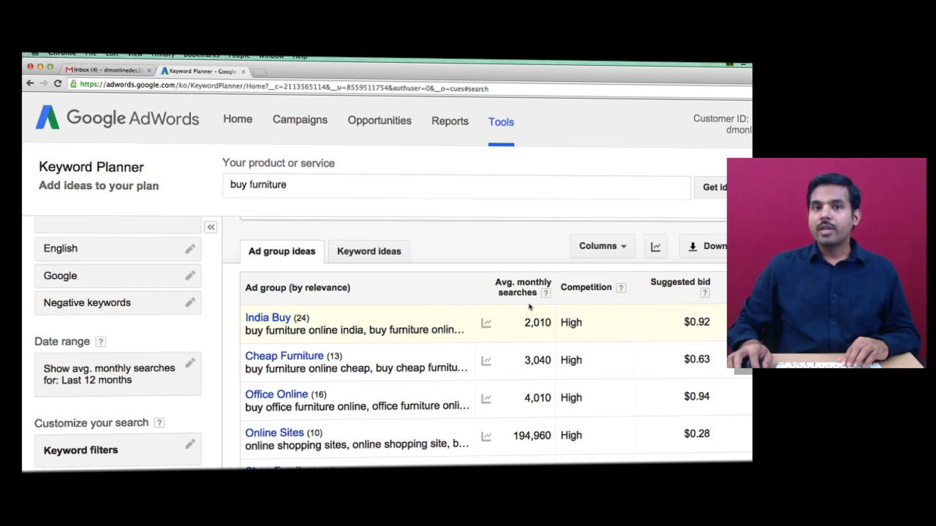
{"action": "left_click_drag", "start_coordinate": [244, 330], "coordinate": [364, 325]}
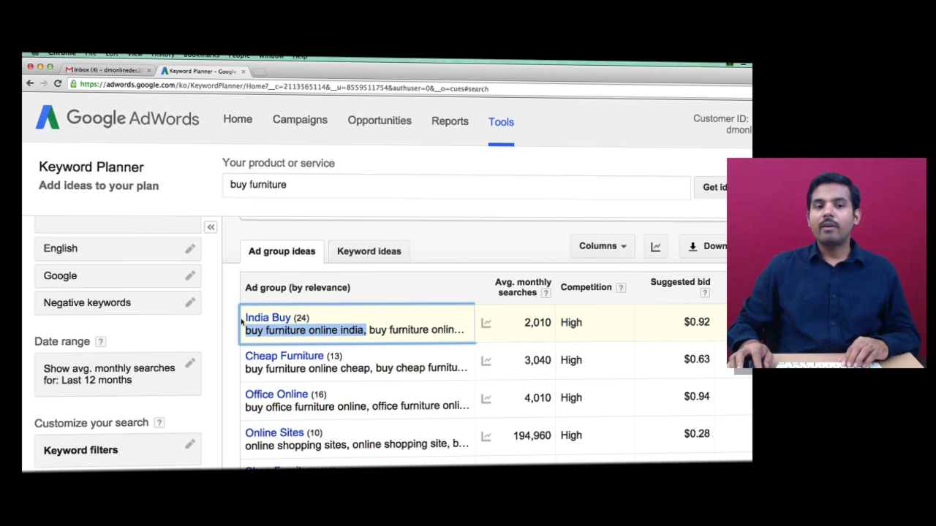
{"action": "left_click_drag", "start_coordinate": [244, 317], "coordinate": [310, 318]}
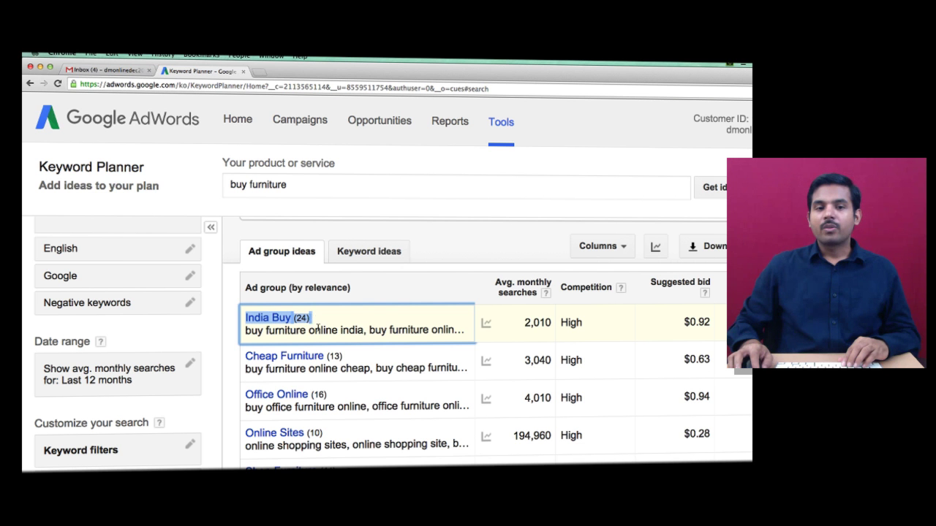
{"action": "left_click", "coordinate": [315, 326]}
{"action": "left_click_drag", "start_coordinate": [244, 328], "coordinate": [429, 321]}
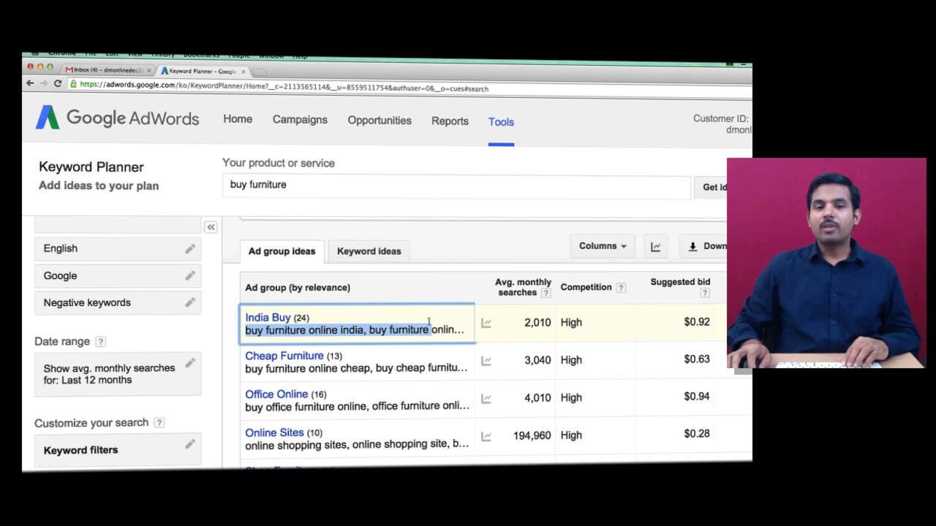
{"action": "left_click", "coordinate": [242, 317]}
{"action": "left_click_drag", "start_coordinate": [255, 316], "coordinate": [324, 319]}
{"action": "left_click", "coordinate": [330, 319]}
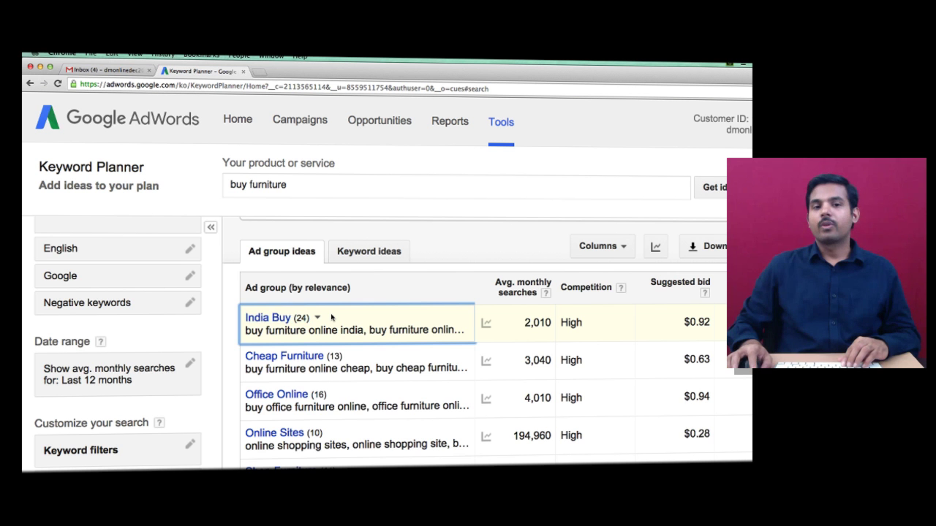
Step: Check India Buy's $0.92 suggested bid and High competition, then open its keywords
{"action": "scroll", "coordinate": [292, 360], "scroll_direction": "down", "scroll_amount": 1}
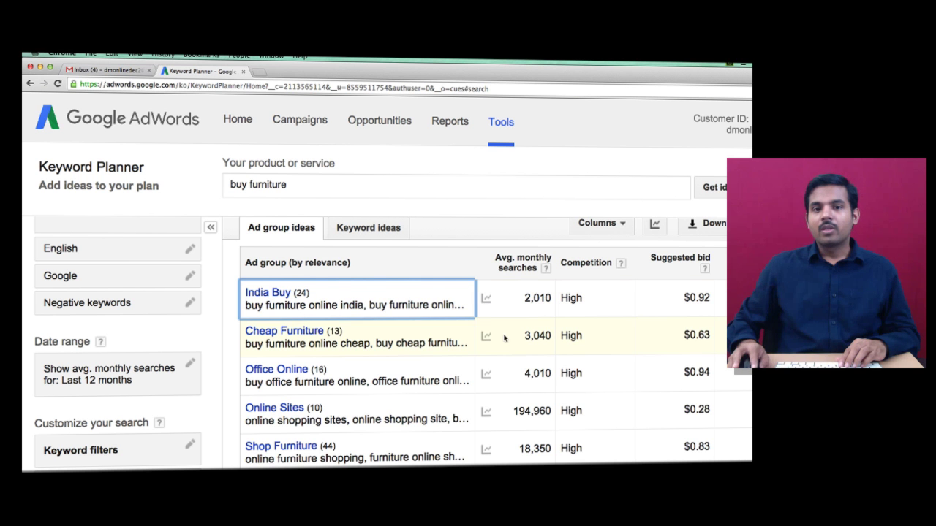
{"action": "left_click_drag", "start_coordinate": [682, 297], "coordinate": [711, 291]}
{"action": "left_click", "coordinate": [700, 308]}
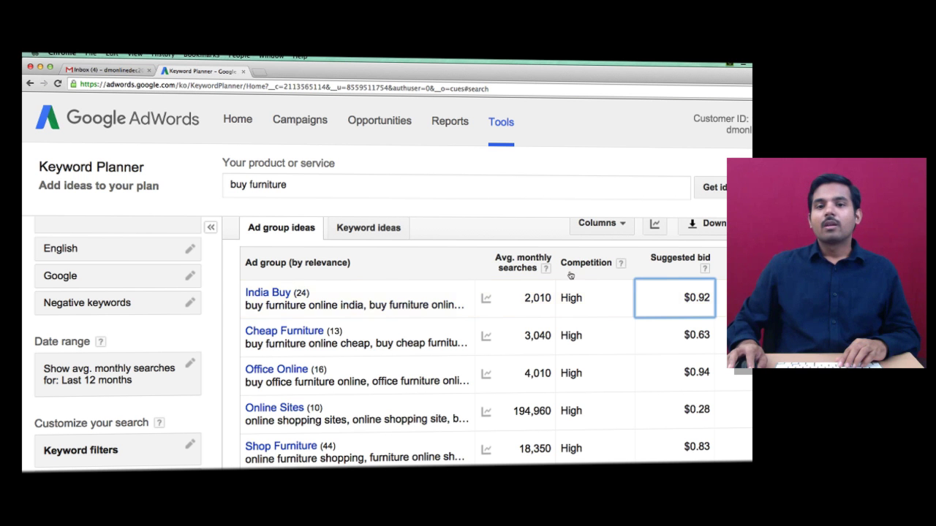
{"action": "left_click", "coordinate": [570, 308]}
{"action": "double_click", "coordinate": [571, 298]}
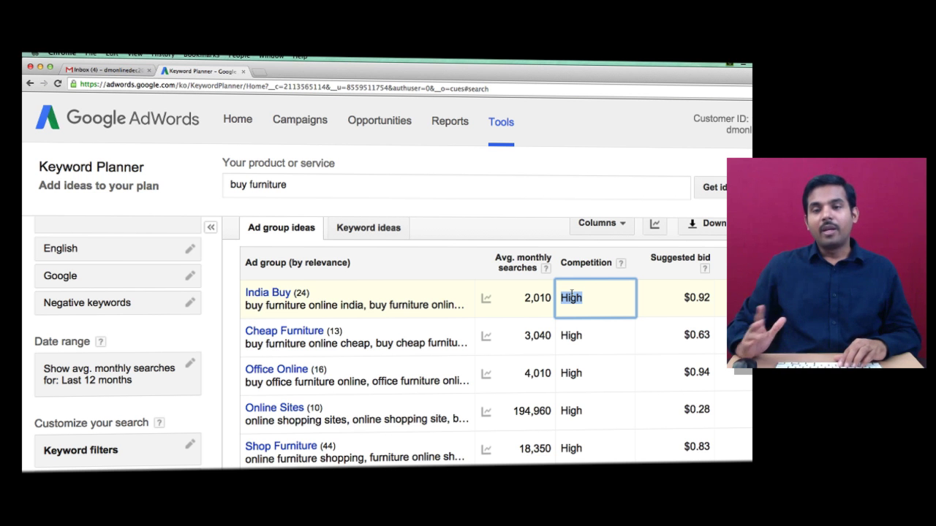
{"action": "left_click", "coordinate": [571, 293]}
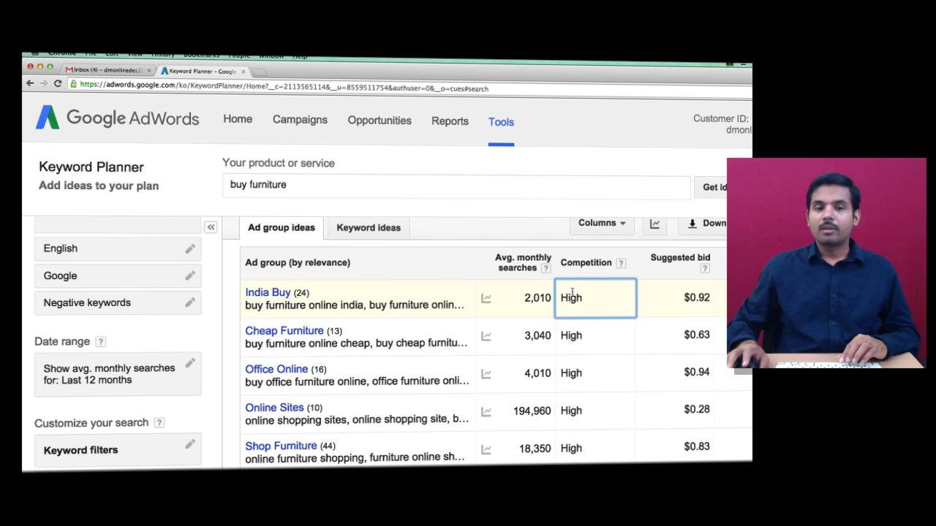
{"action": "left_click_drag", "start_coordinate": [305, 304], "coordinate": [383, 312]}
{"action": "left_click", "coordinate": [383, 312]}
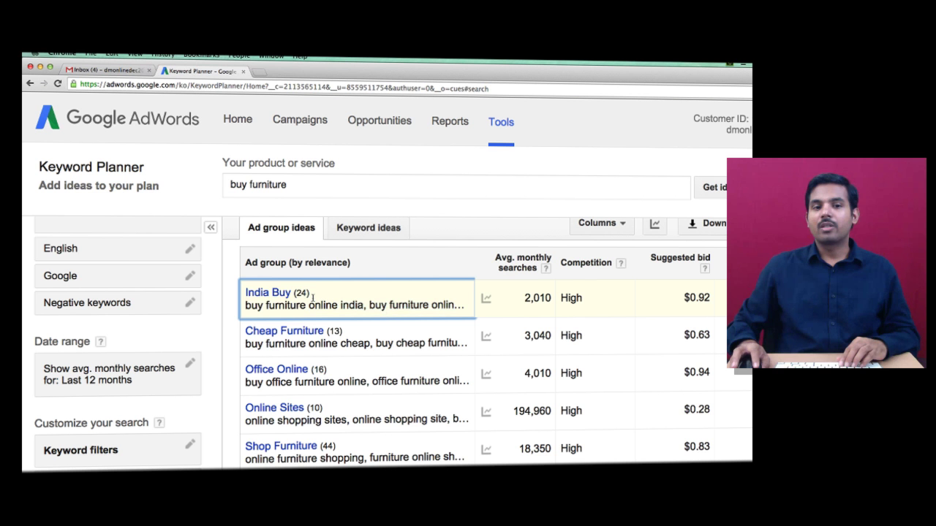
{"action": "left_click", "coordinate": [256, 293]}
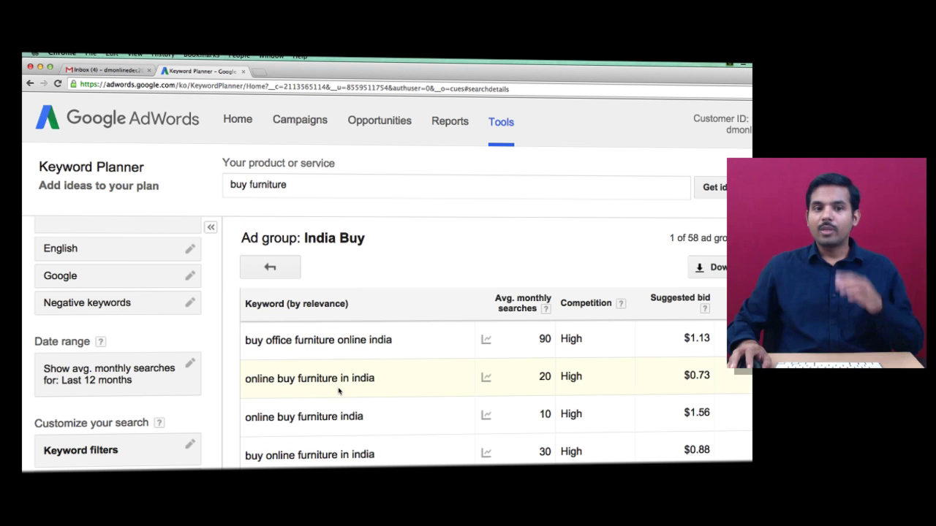
{"action": "scroll", "coordinate": [337, 413], "scroll_direction": "up", "scroll_amount": 1}
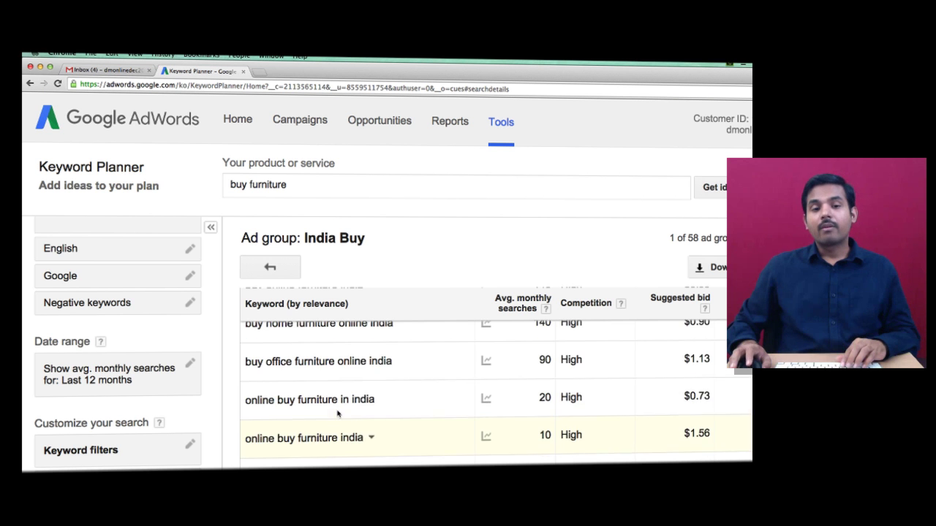
{"action": "scroll", "coordinate": [319, 358], "scroll_direction": "down", "scroll_amount": 3}
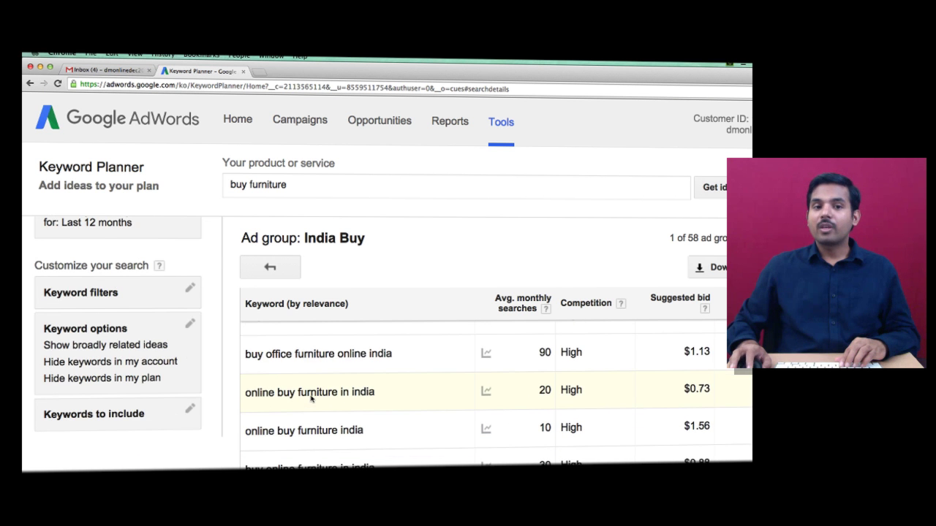
{"action": "scroll", "coordinate": [311, 397], "scroll_direction": "up", "scroll_amount": 5}
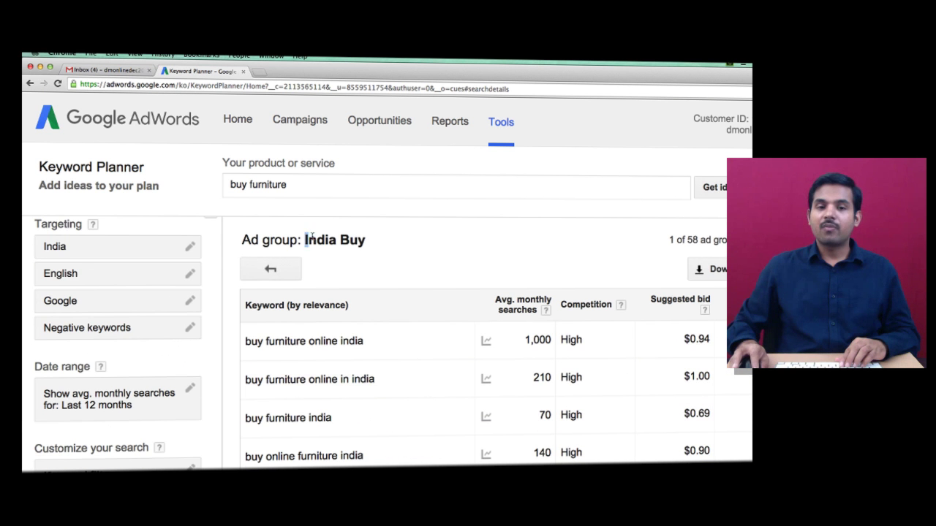
{"action": "left_click_drag", "start_coordinate": [306, 239], "coordinate": [372, 238]}
{"action": "scroll", "coordinate": [342, 374], "scroll_direction": "down", "scroll_amount": 3}
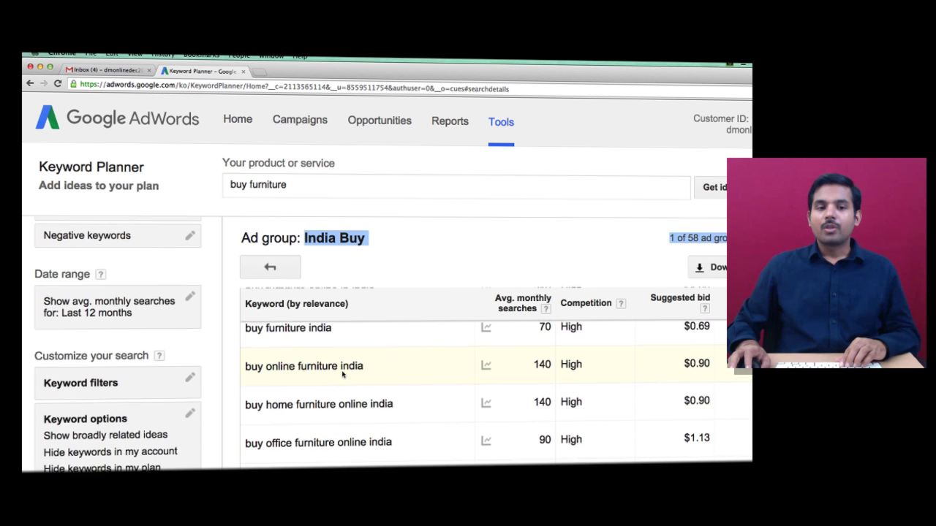
{"action": "scroll", "coordinate": [341, 370], "scroll_direction": "up", "scroll_amount": 3}
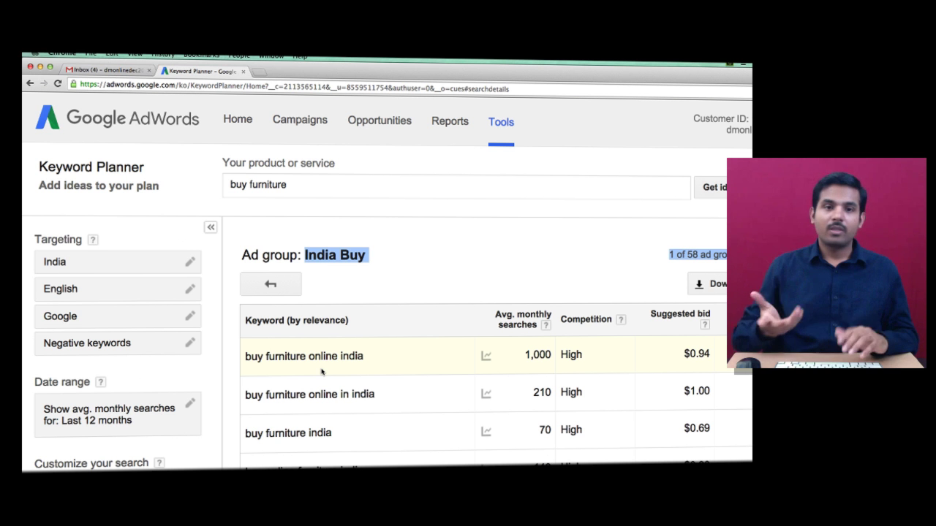
Step: Go back from India Buy to the ad group ideas list, showing Office Online at 4,010 searches
{"action": "left_click", "coordinate": [269, 283]}
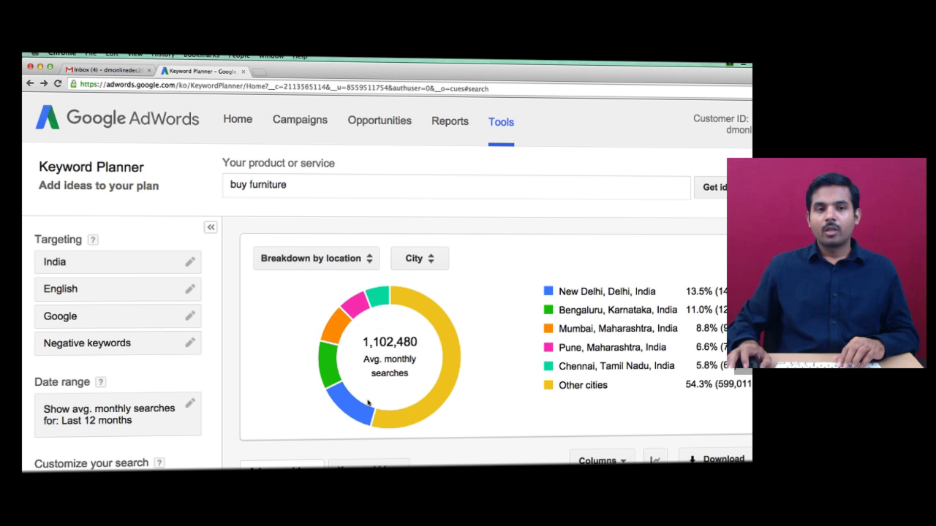
{"action": "scroll", "coordinate": [365, 404], "scroll_direction": "down", "scroll_amount": 2}
{"action": "scroll", "coordinate": [365, 403], "scroll_direction": "down", "scroll_amount": 4}
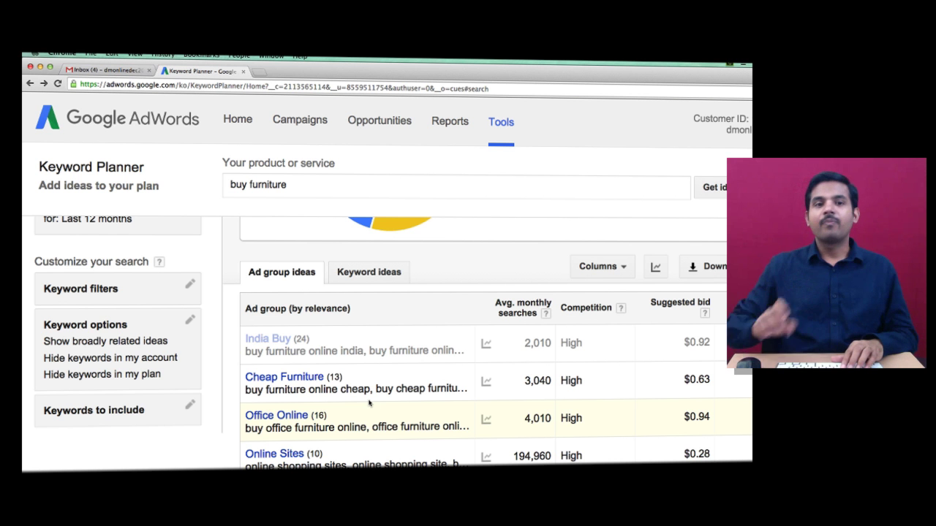
Step: Replace the product with 'digital marketing course' and fetch new keyword ideas
{"action": "scroll", "coordinate": [369, 402], "scroll_direction": "up", "scroll_amount": 3}
{"action": "left_click_drag", "start_coordinate": [291, 185], "coordinate": [229, 181]}
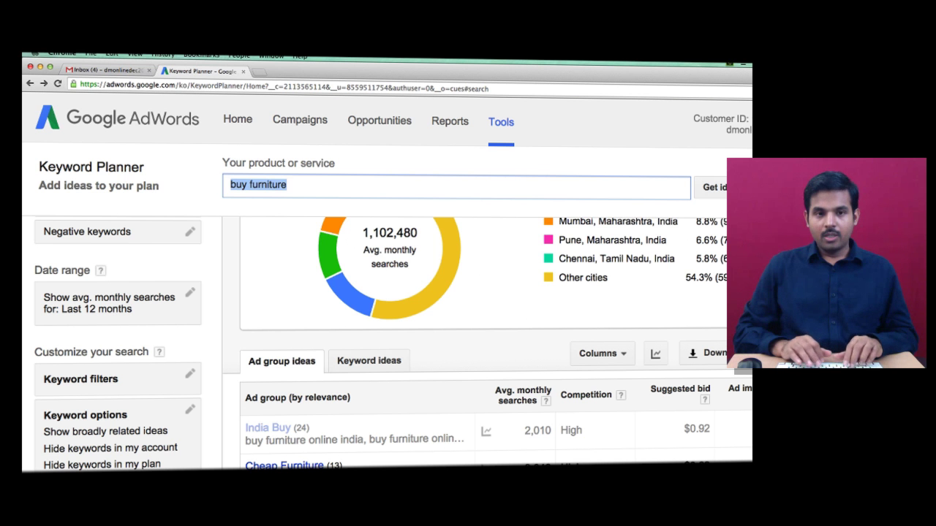
{"action": "type", "text": "digital marketing course"}
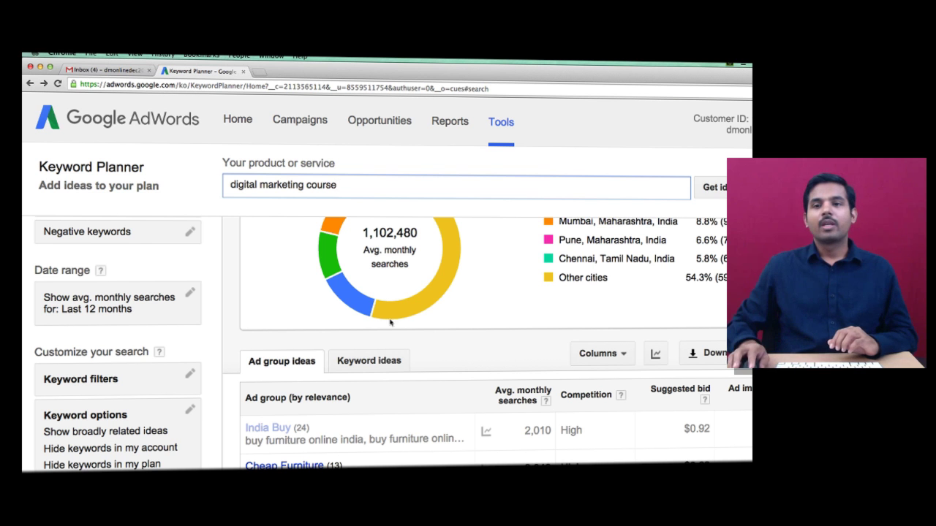
{"action": "left_click", "coordinate": [713, 188]}
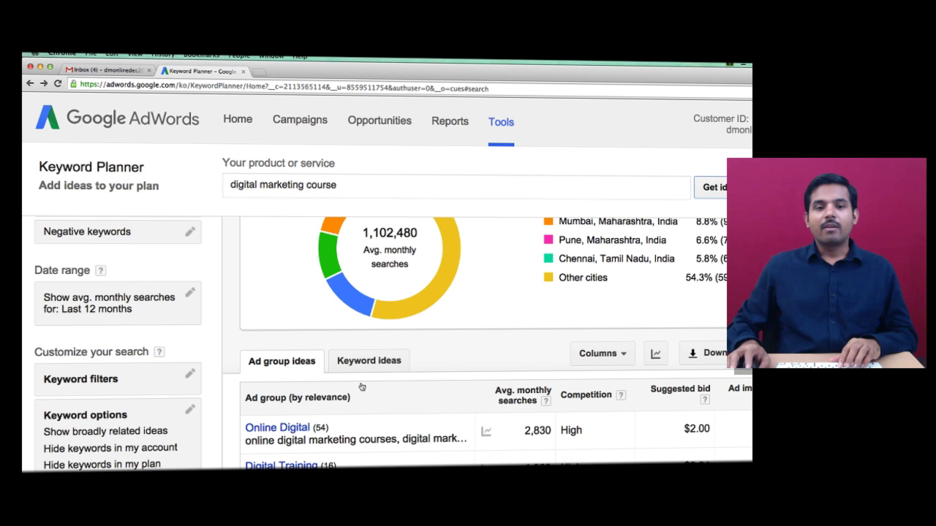
Step: Look over the new results and open the India location targeting for editing
{"action": "scroll", "coordinate": [368, 387], "scroll_direction": "down", "scroll_amount": 1}
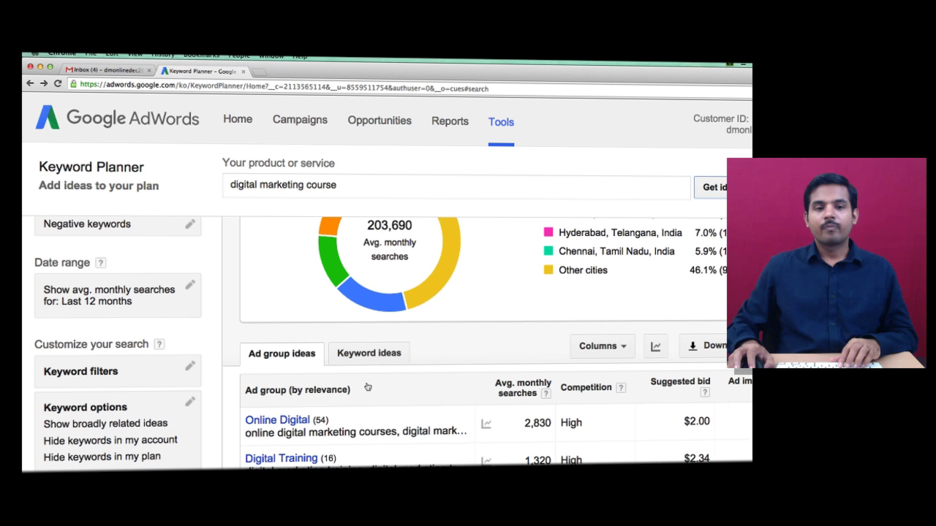
{"action": "scroll", "coordinate": [368, 388], "scroll_direction": "down", "scroll_amount": 3}
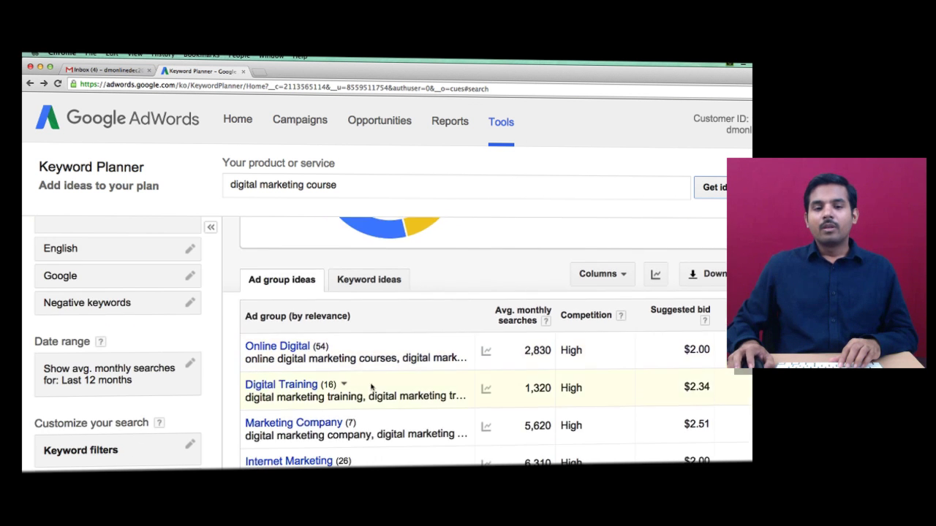
{"action": "scroll", "coordinate": [369, 387], "scroll_direction": "up", "scroll_amount": 5}
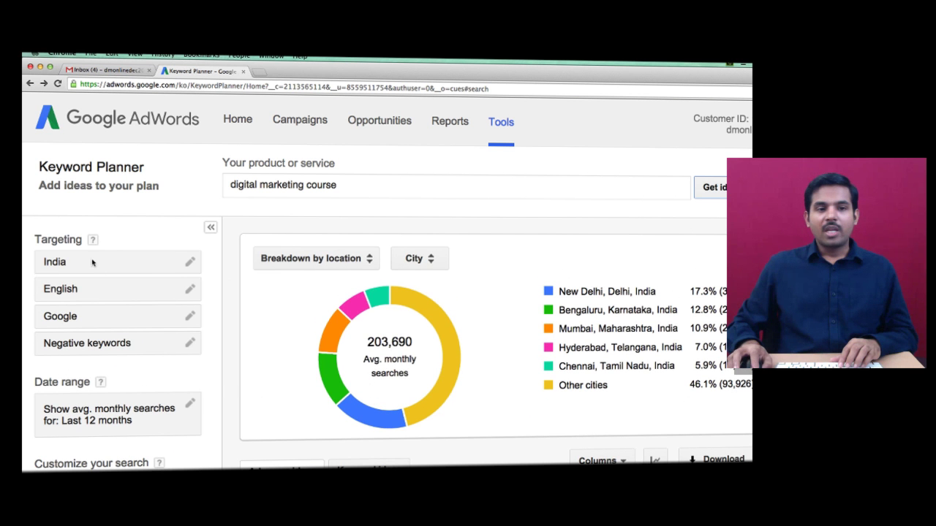
{"action": "left_click", "coordinate": [143, 261]}
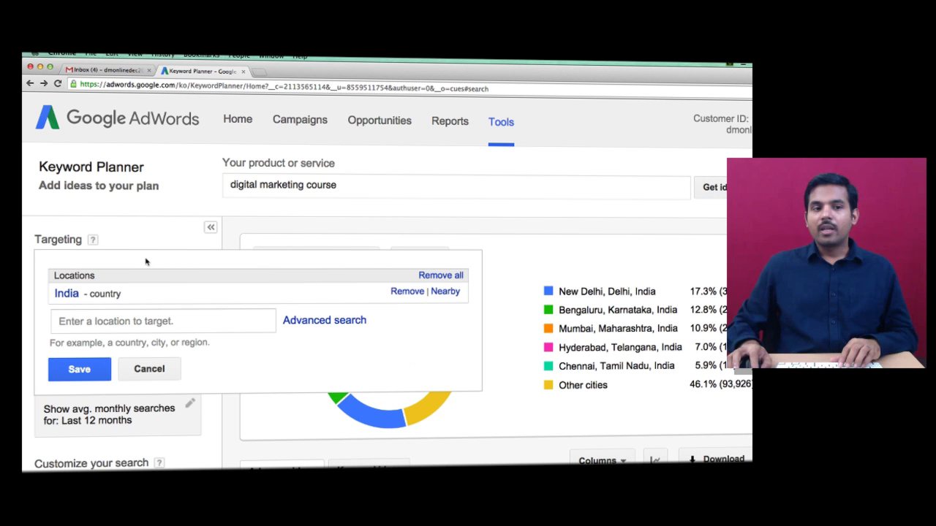
{"action": "left_click", "coordinate": [400, 291]}
{"action": "type", "text": "u"}
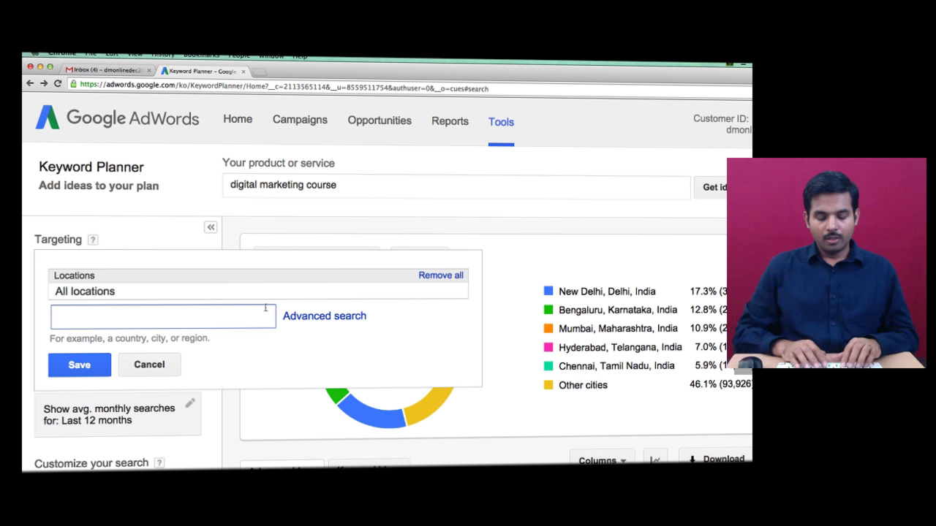
{"action": "type", "text": "s"}
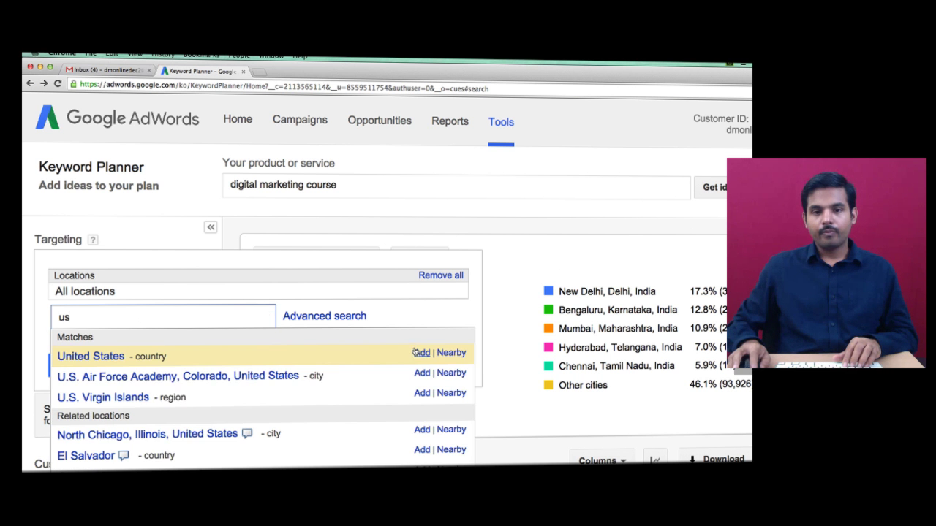
{"action": "left_click", "coordinate": [417, 355]}
{"action": "left_click", "coordinate": [182, 330]}
{"action": "type", "text": "uk"}
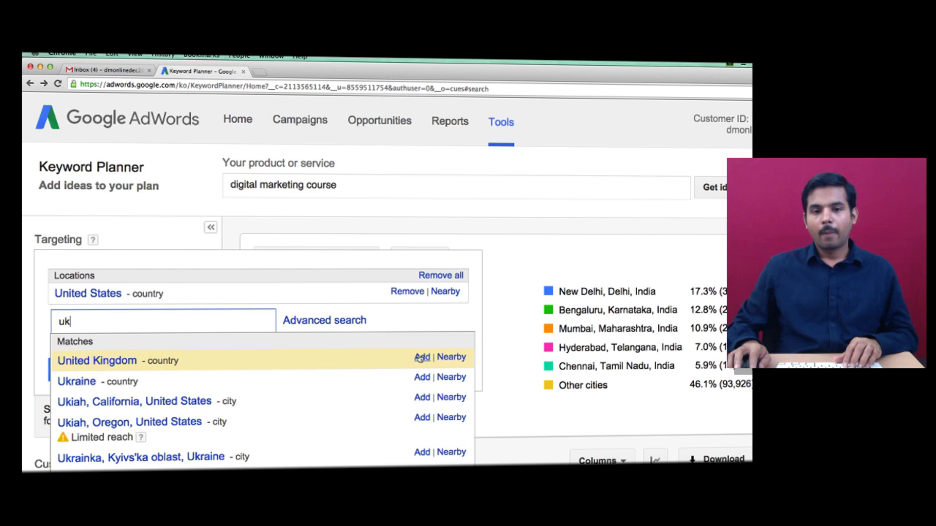
{"action": "left_click", "coordinate": [418, 359]}
{"action": "left_click", "coordinate": [78, 388]}
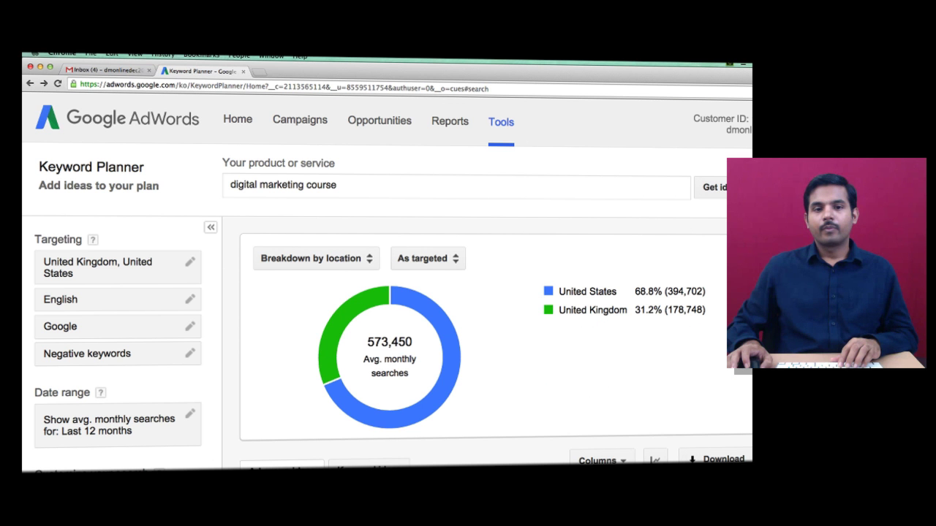
Step: Highlight the 573,450 total monthly searches figure and move down toward the keyword ideas
{"action": "left_click_drag", "start_coordinate": [571, 291], "coordinate": [704, 292]}
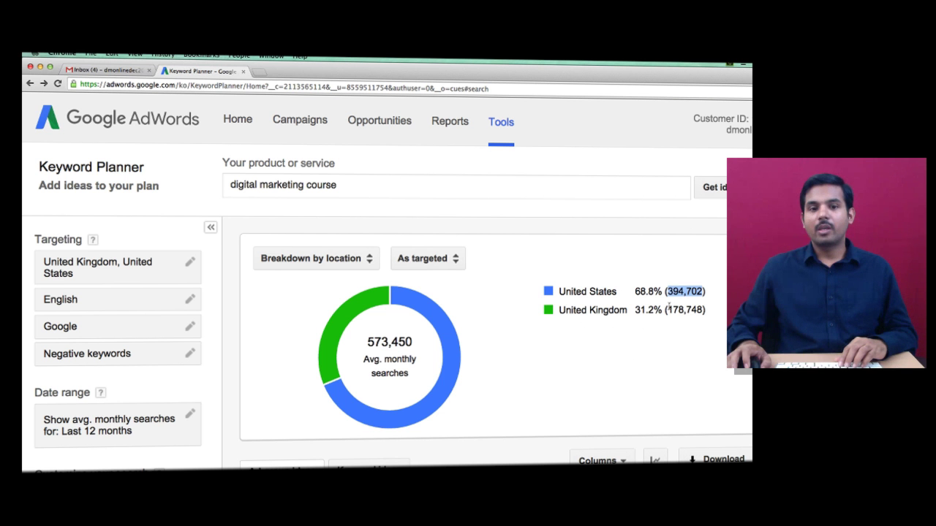
{"action": "scroll", "coordinate": [669, 310], "scroll_direction": "down", "scroll_amount": 5}
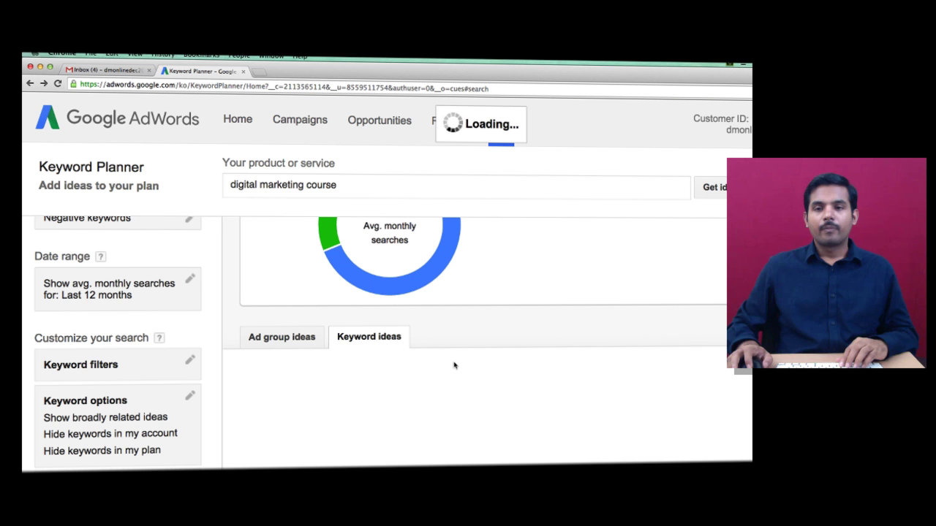
Step: Scroll down the keyword ideas table and highlight 'online digital marketing courses'
{"action": "scroll", "coordinate": [424, 365], "scroll_direction": "down", "scroll_amount": 3}
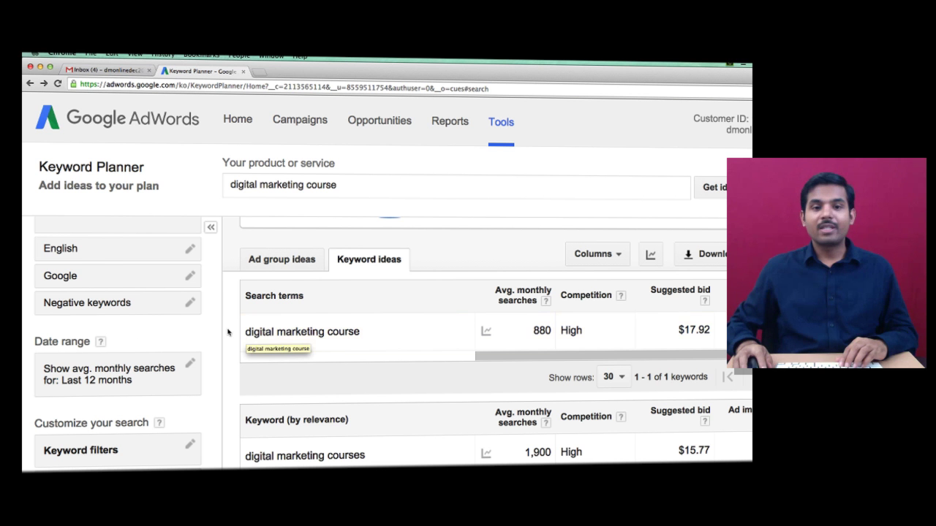
{"action": "scroll", "coordinate": [377, 371], "scroll_direction": "down", "scroll_amount": 1}
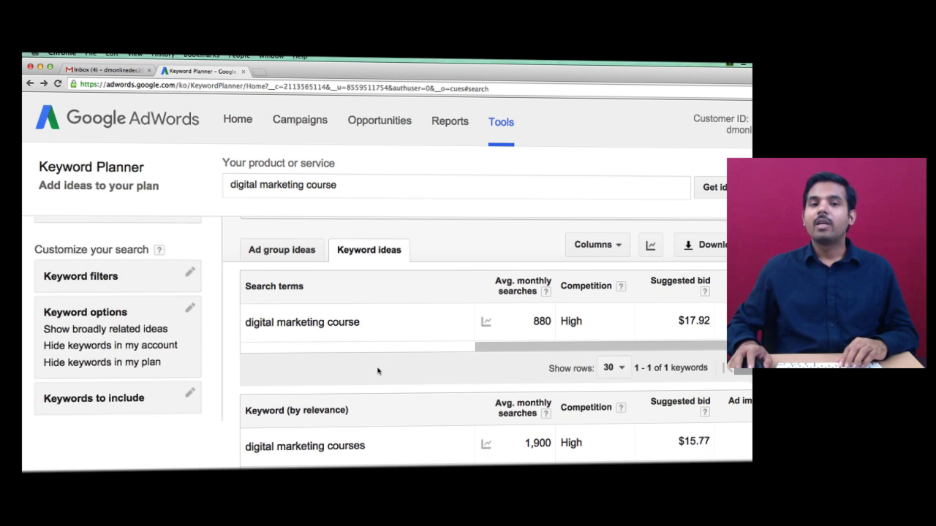
{"action": "scroll", "coordinate": [380, 380], "scroll_direction": "down", "scroll_amount": 5}
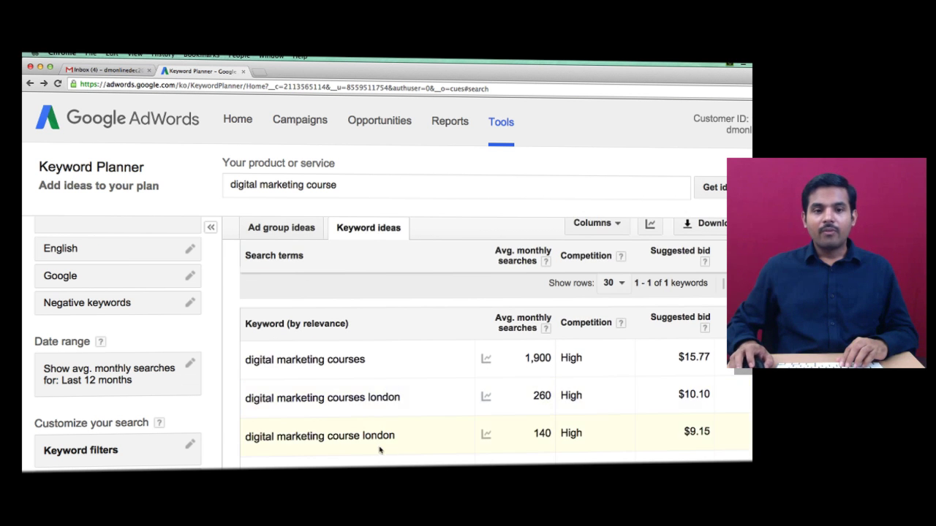
{"action": "scroll", "coordinate": [381, 445], "scroll_direction": "down", "scroll_amount": 2}
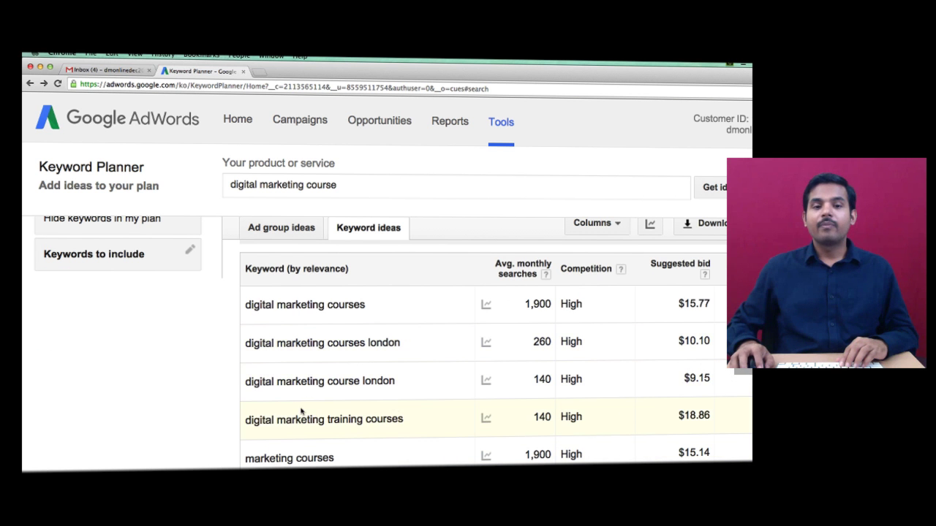
{"action": "scroll", "coordinate": [397, 418], "scroll_direction": "down", "scroll_amount": 5}
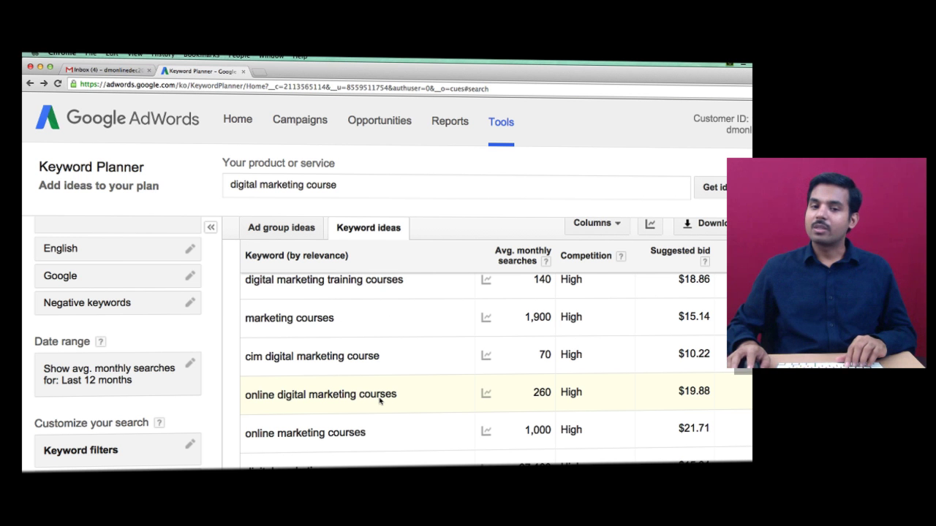
{"action": "left_click_drag", "start_coordinate": [246, 393], "coordinate": [393, 388]}
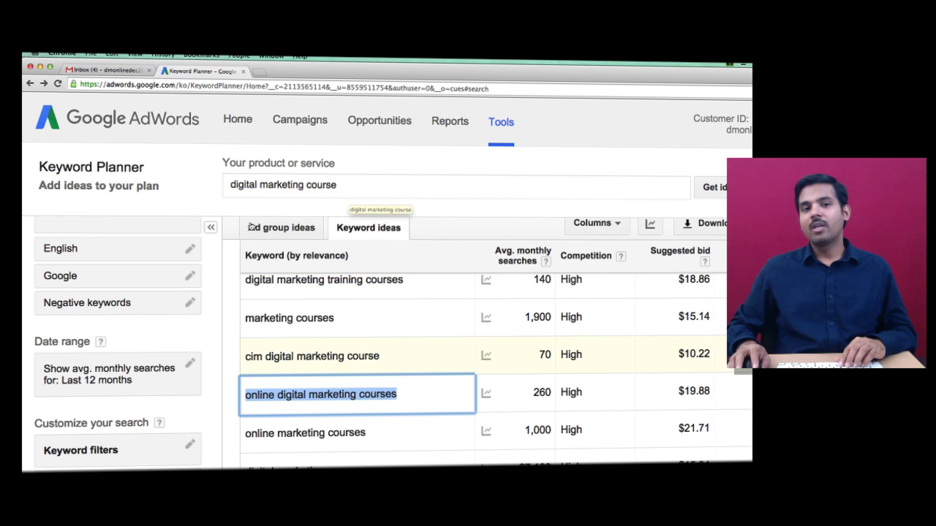
Step: Highlight the $19.88 suggested bid for online digital marketing courses
{"action": "scroll", "coordinate": [333, 386], "scroll_direction": "up", "scroll_amount": 3}
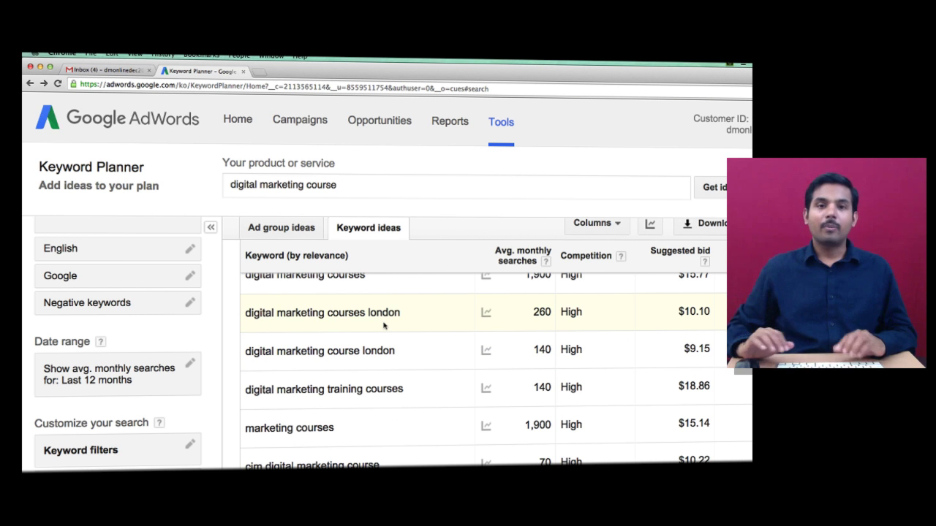
{"action": "scroll", "coordinate": [384, 325], "scroll_direction": "down", "scroll_amount": 1}
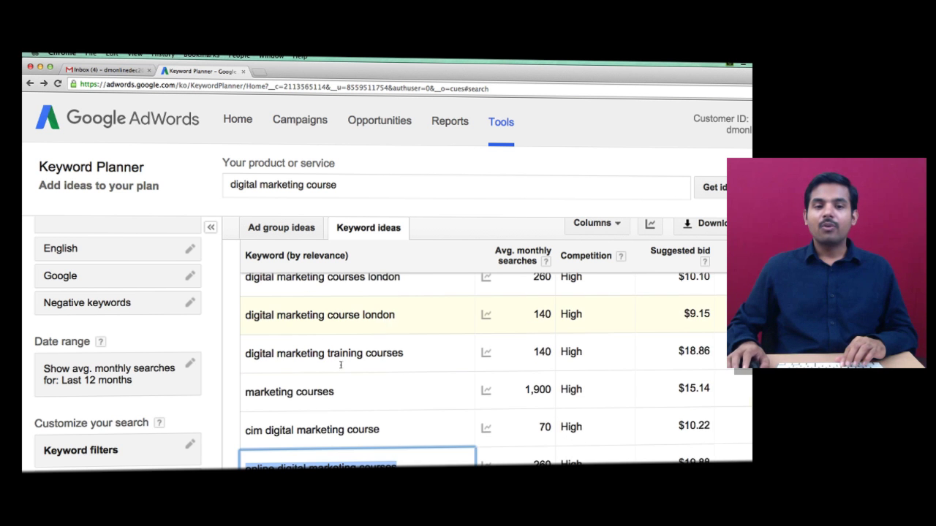
{"action": "scroll", "coordinate": [285, 438], "scroll_direction": "down", "scroll_amount": 1}
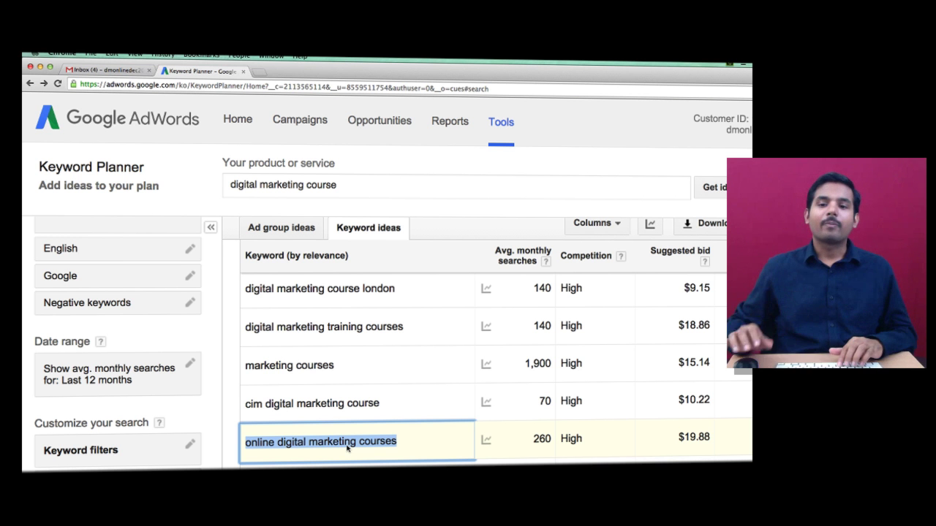
{"action": "scroll", "coordinate": [347, 448], "scroll_direction": "down", "scroll_amount": 2}
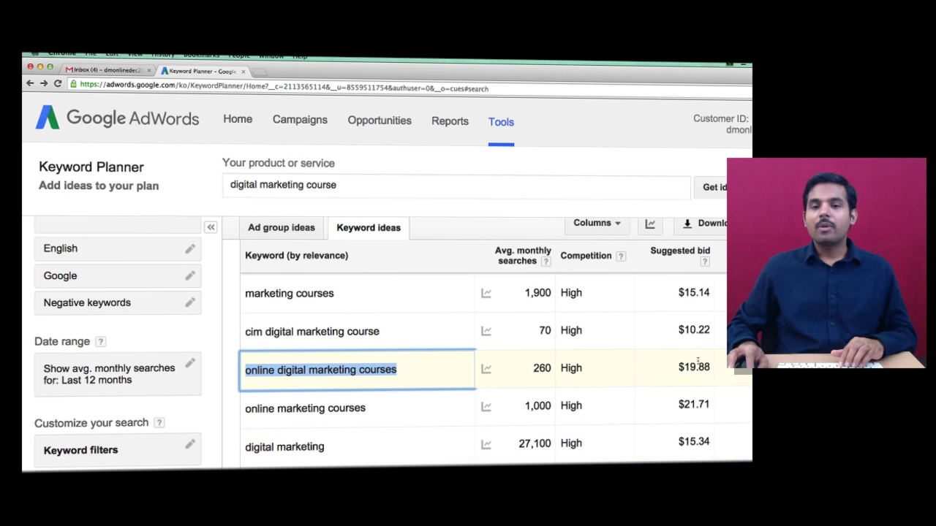
{"action": "left_click_drag", "start_coordinate": [678, 364], "coordinate": [703, 367]}
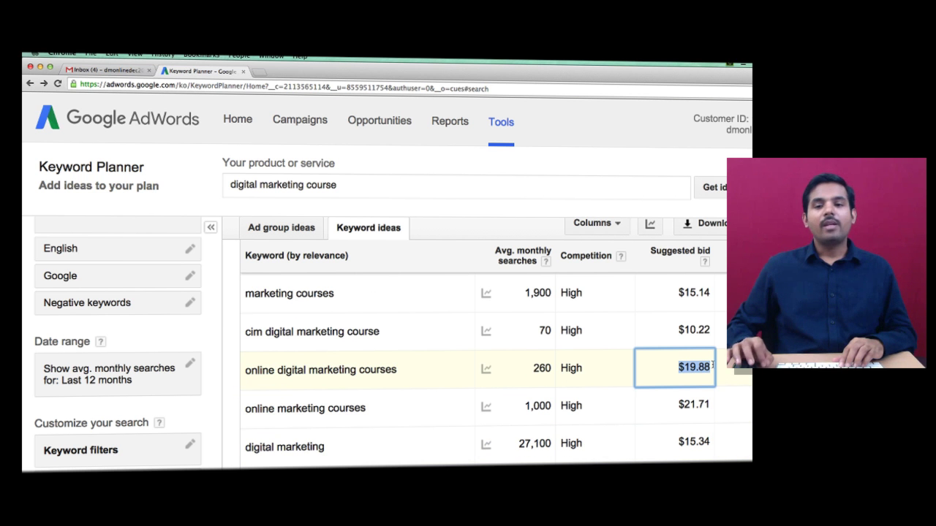
{"action": "double_click", "coordinate": [543, 364]}
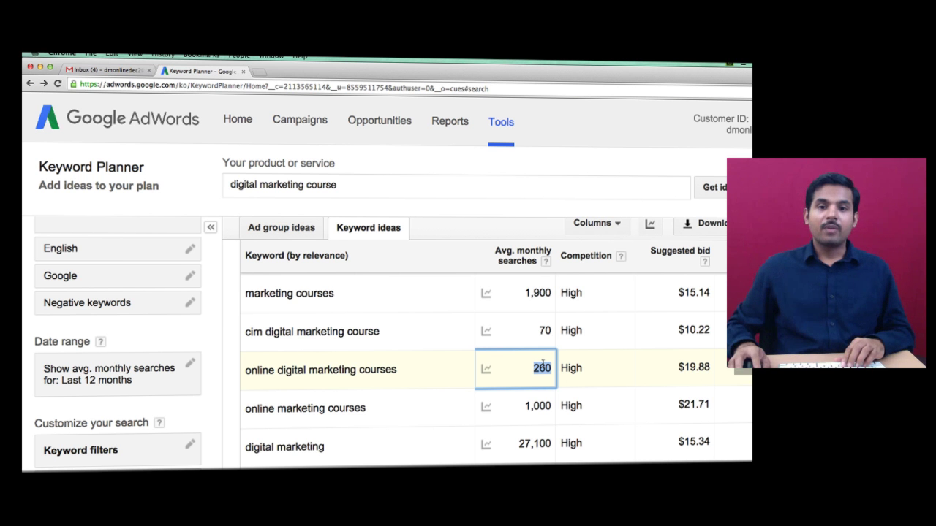
{"action": "left_click_drag", "start_coordinate": [246, 370], "coordinate": [399, 371]}
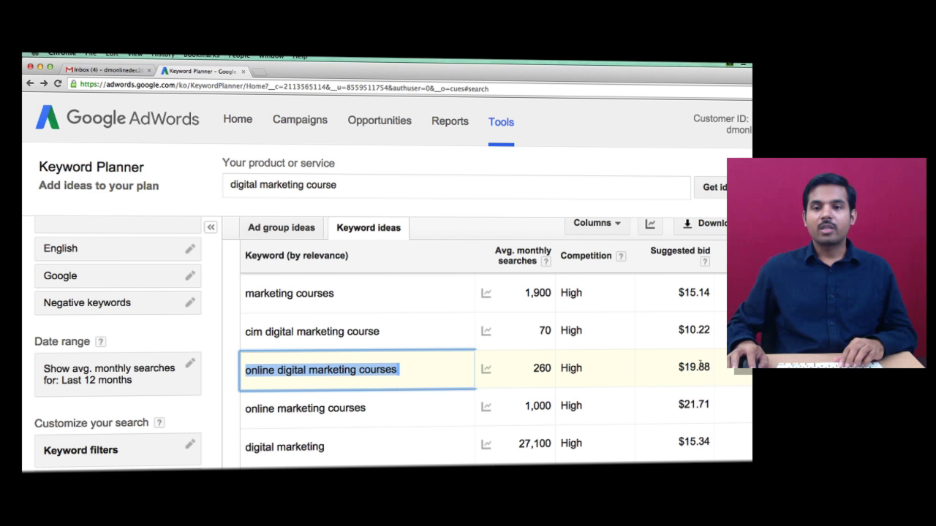
{"action": "left_click_drag", "start_coordinate": [671, 370], "coordinate": [717, 364]}
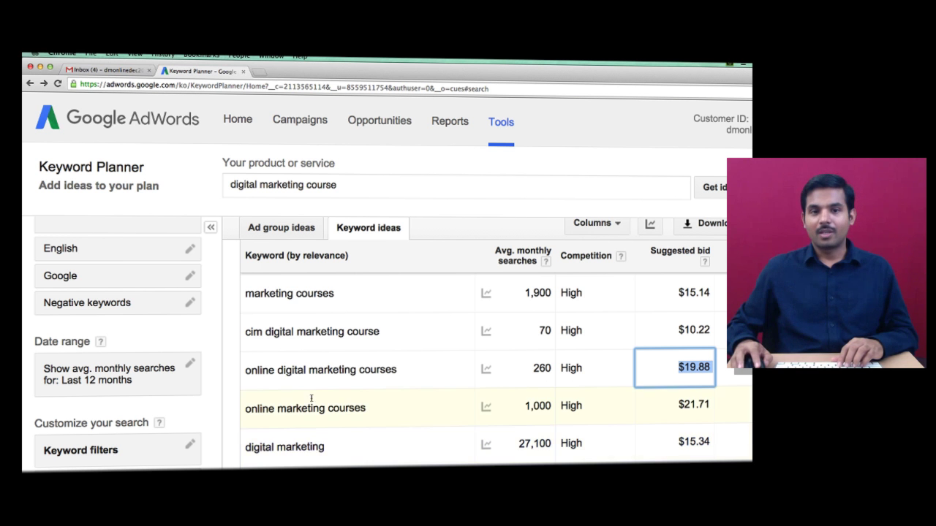
{"action": "scroll", "coordinate": [313, 405], "scroll_direction": "down", "scroll_amount": 3}
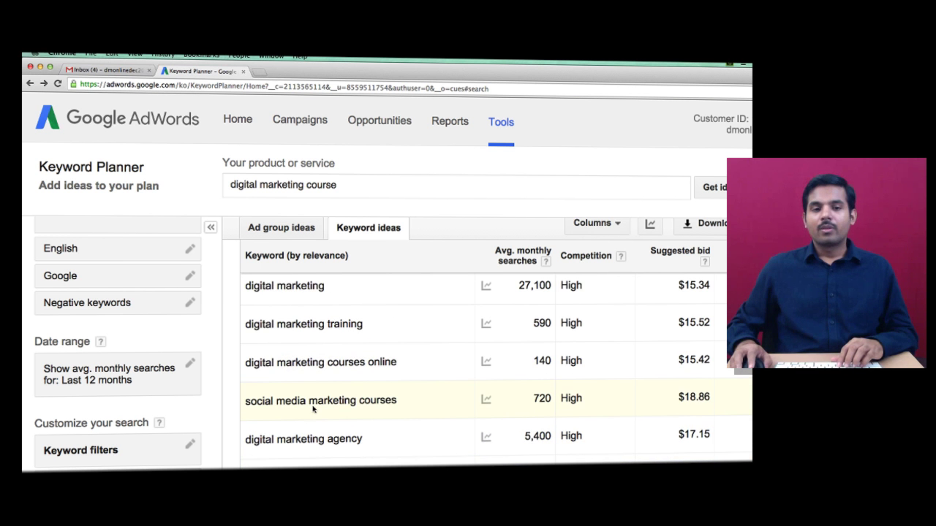
{"action": "scroll", "coordinate": [556, 386], "scroll_direction": "down", "scroll_amount": 1}
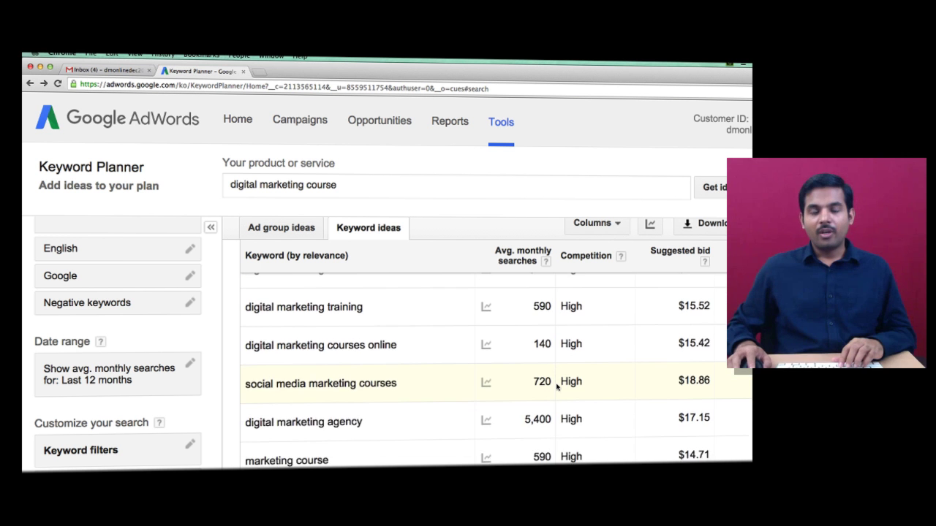
{"action": "scroll", "coordinate": [556, 386], "scroll_direction": "down", "scroll_amount": 2}
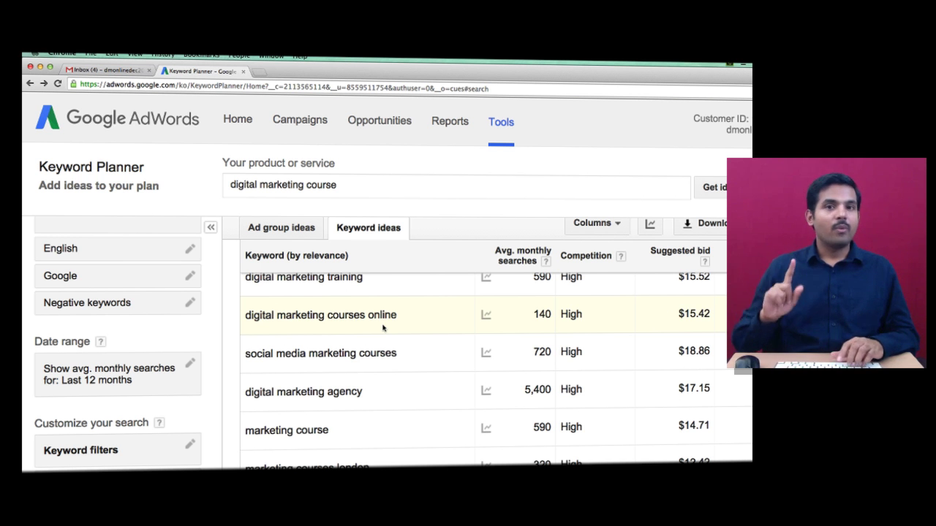
{"action": "scroll", "coordinate": [383, 325], "scroll_direction": "up", "scroll_amount": 4}
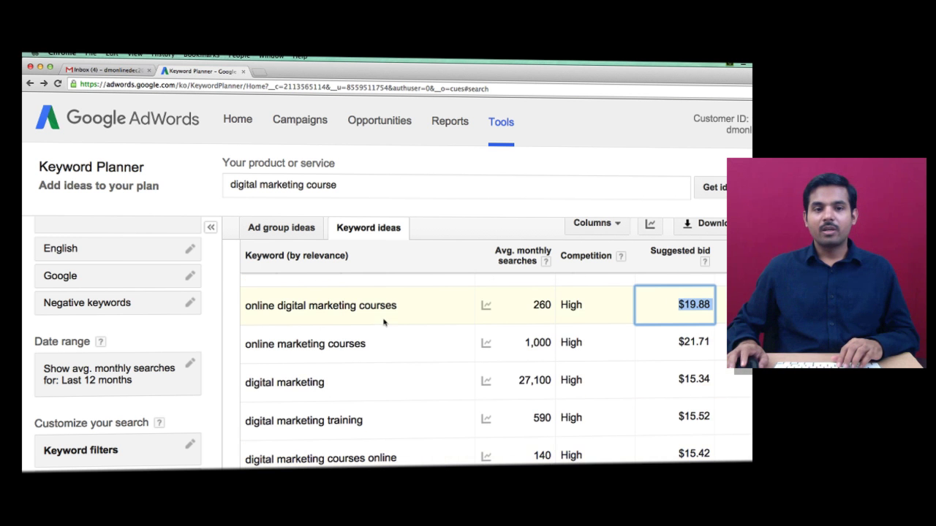